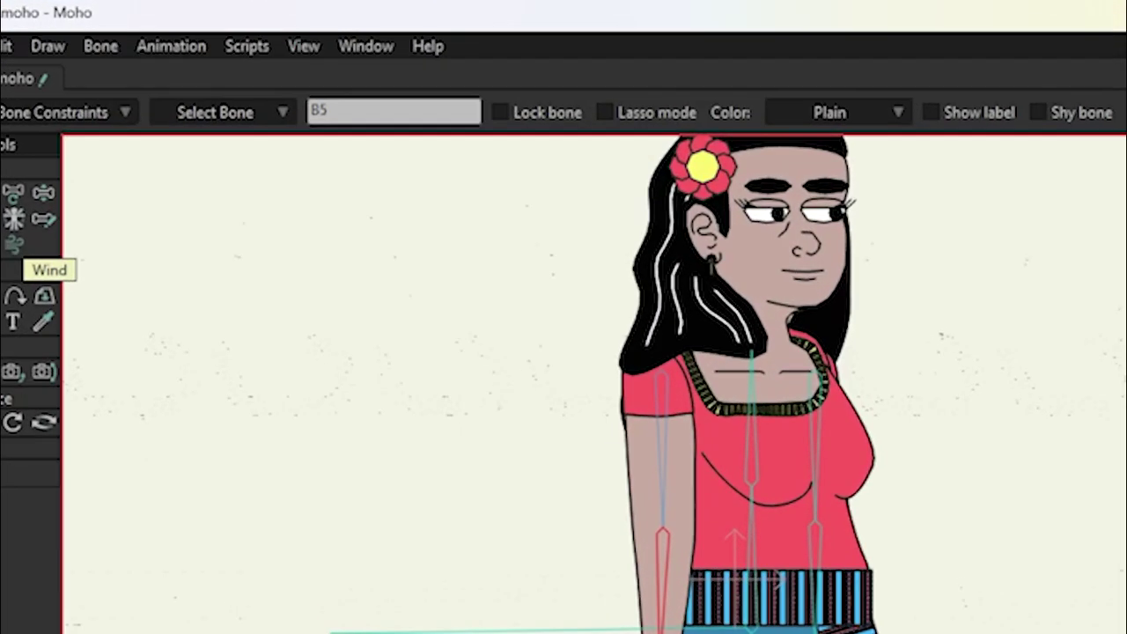
Rename the selected forearm bone B5 as W Forearm.
{"action": "left_click", "coordinate": [340, 111]}
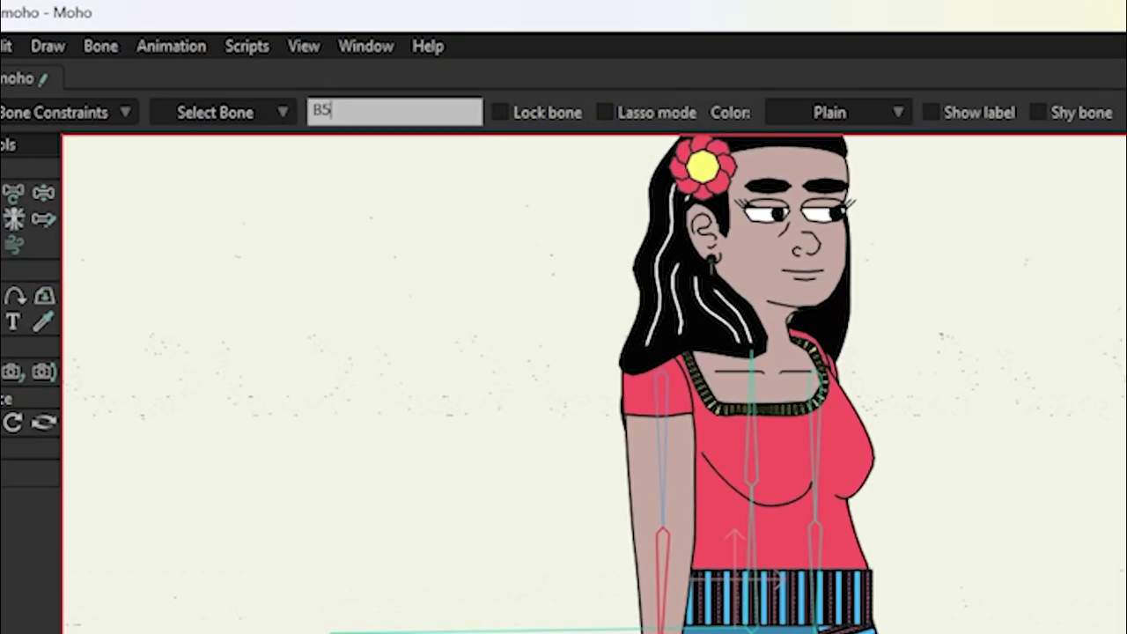
{"action": "double_click", "coordinate": [331, 110]}
{"action": "type", "text": "W Forearm"}
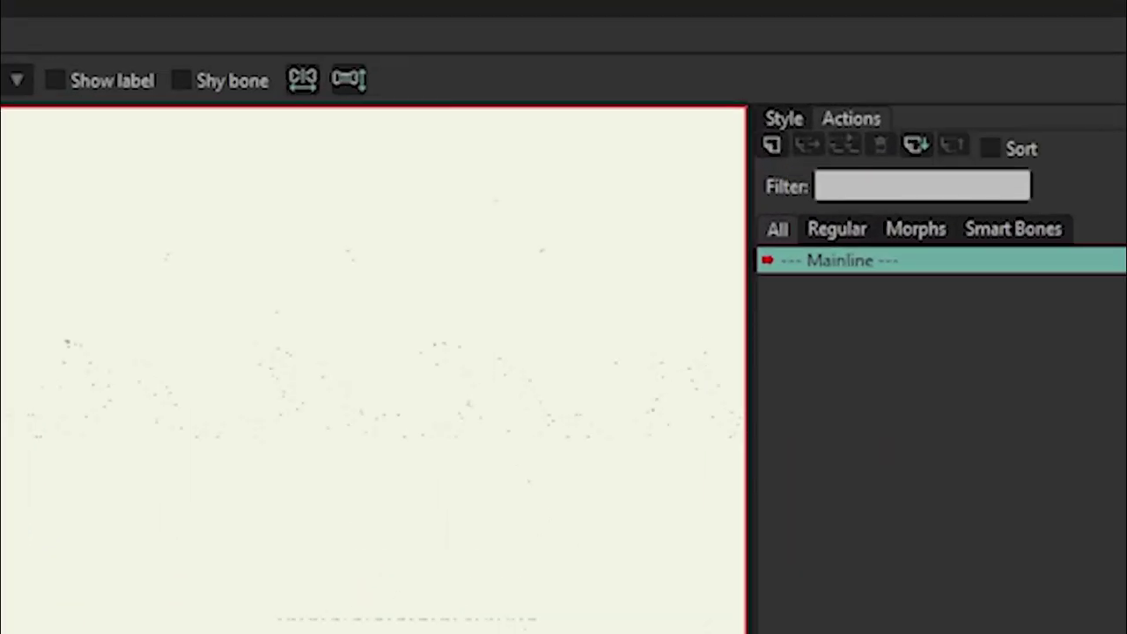
Create a new action named W Forearm for the forearm bone.
{"action": "left_click", "coordinate": [772, 145]}
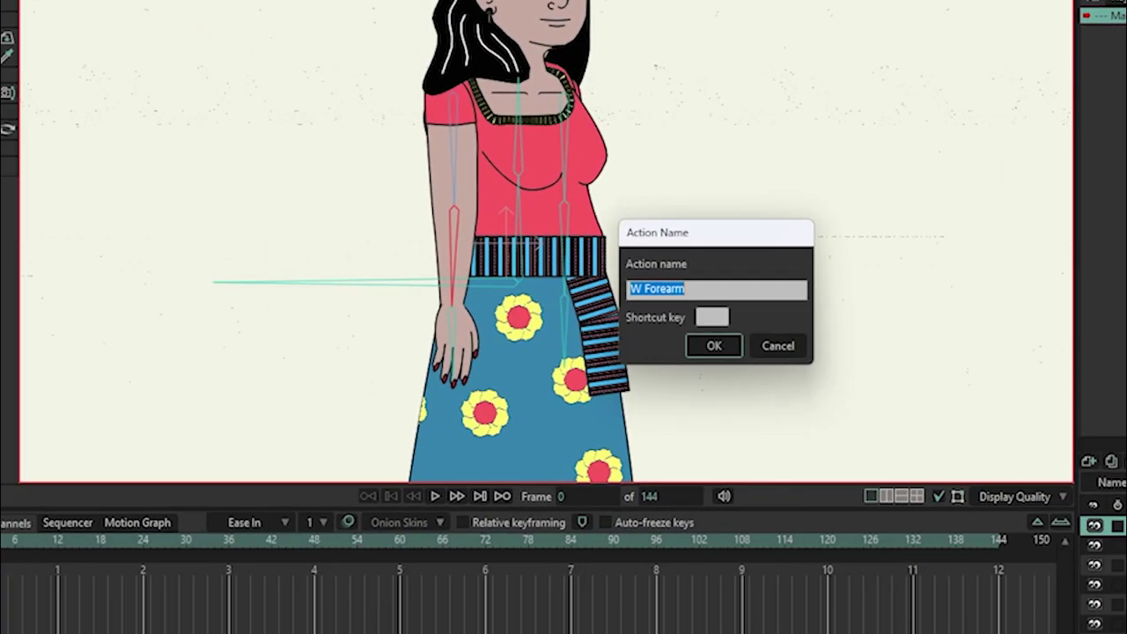
{"action": "left_click_drag", "start_coordinate": [715, 232], "coordinate": [669, 193]}
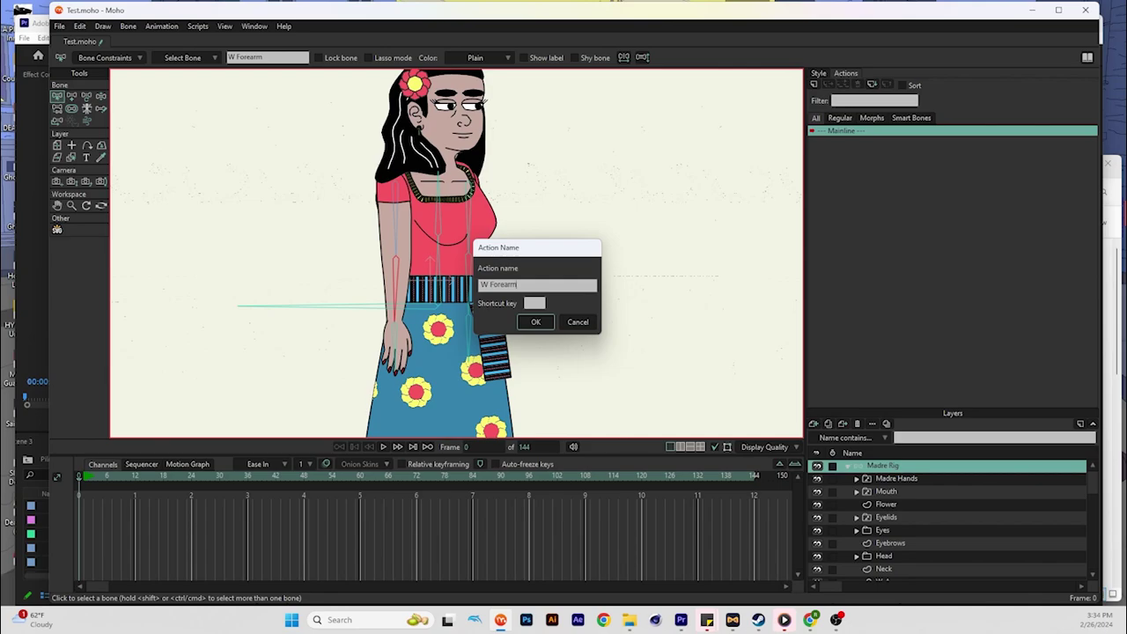
{"action": "key", "text": "Return"}
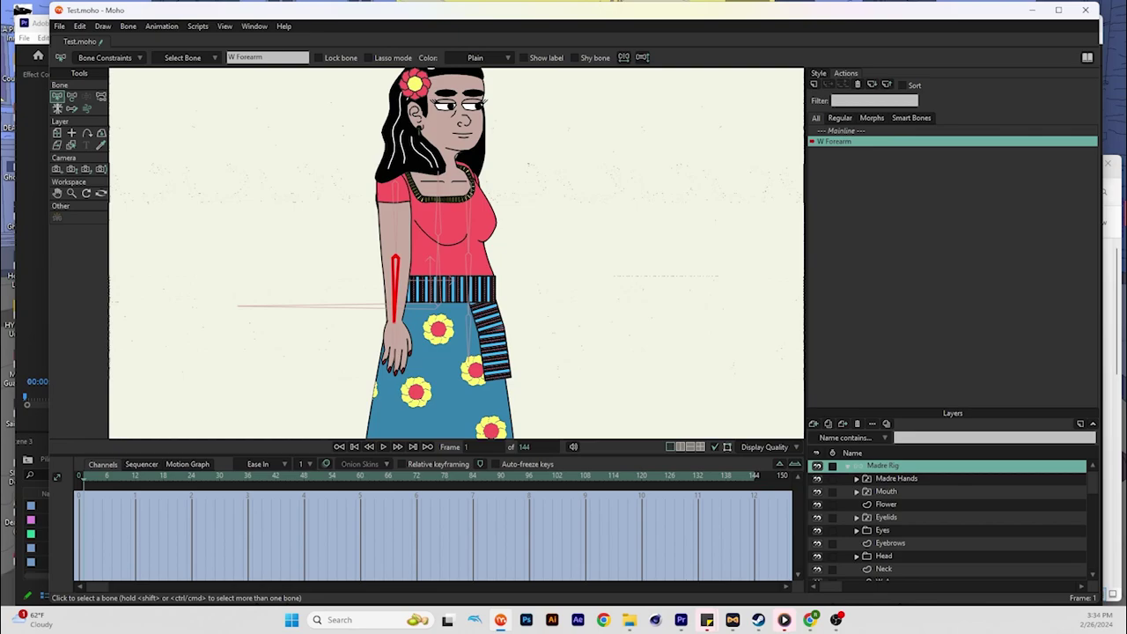
{"action": "key", "text": "Right"}
{"action": "key", "text": "Right"}
{"action": "key", "text": "Right"}
{"action": "key", "text": "Right"}
{"action": "key", "text": "Right"}
{"action": "key", "text": "Right"}
{"action": "key", "text": "Right"}
{"action": "key", "text": "Right"}
{"action": "key", "text": "Right"}
{"action": "key", "text": "Right"}
{"action": "key", "text": "Right"}
{"action": "key", "text": "Left"}
{"action": "key", "text": "Left"}
{"action": "key", "text": "Left"}
{"action": "key", "text": "Left"}
{"action": "key", "text": "Left"}
{"action": "key", "text": "Left"}
{"action": "key", "text": "Left"}
{"action": "key", "text": "Left"}
{"action": "key", "text": "Left"}
{"action": "key", "text": "Left"}
{"action": "key", "text": "Left"}
At frame 12, rotate the W Forearm bone upward across the chest to about 502°.
{"action": "left_click_drag", "start_coordinate": [84, 476], "coordinate": [239, 476]}
{"action": "left_click", "coordinate": [71, 95]}
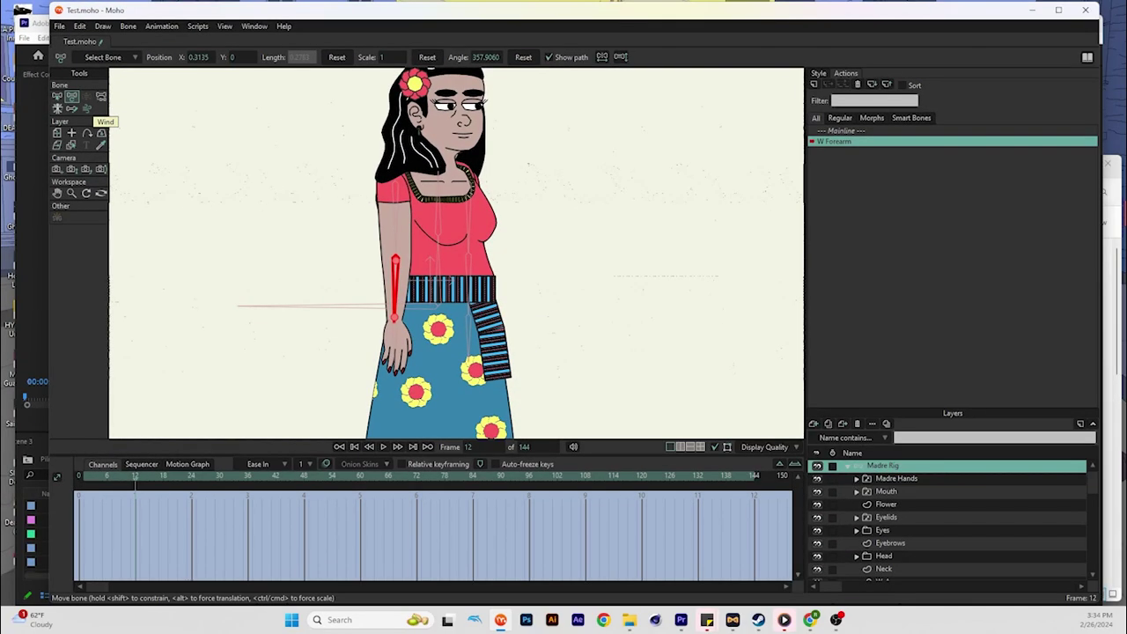
{"action": "left_click_drag", "start_coordinate": [394, 316], "coordinate": [436, 204]}
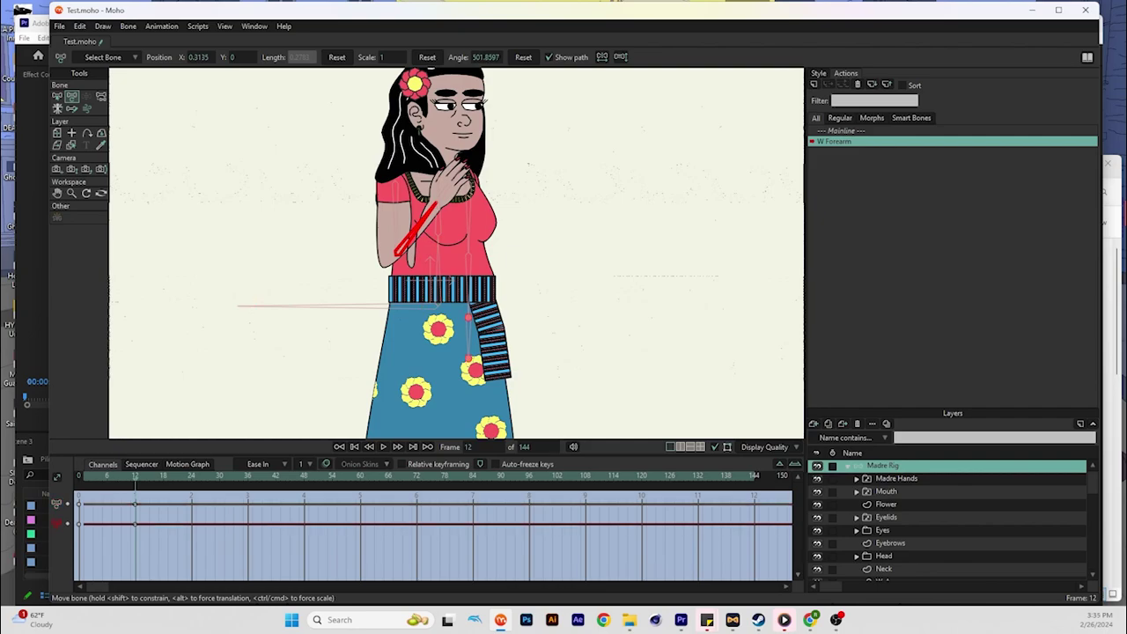
On the W_Arm layer, move the protruding inner elbow point up into the crease of the bent arm with Transform Points.
{"action": "scroll", "coordinate": [951, 521], "scroll_direction": "down", "scroll_amount": 7}
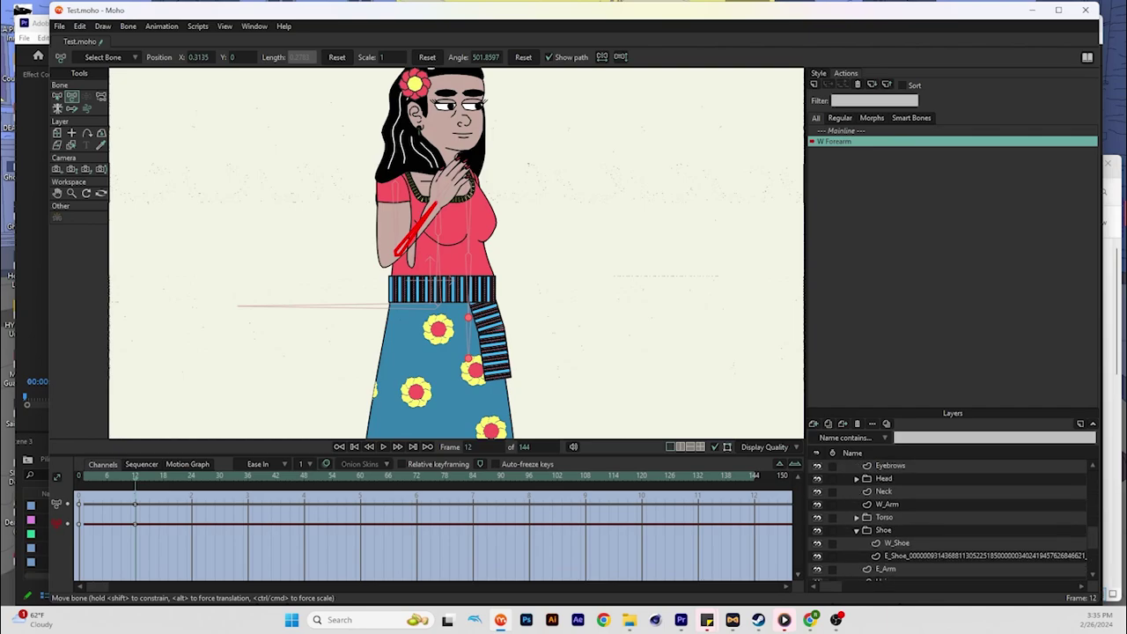
{"action": "scroll", "coordinate": [951, 521], "scroll_direction": "up", "scroll_amount": 2}
{"action": "left_click", "coordinate": [857, 543]}
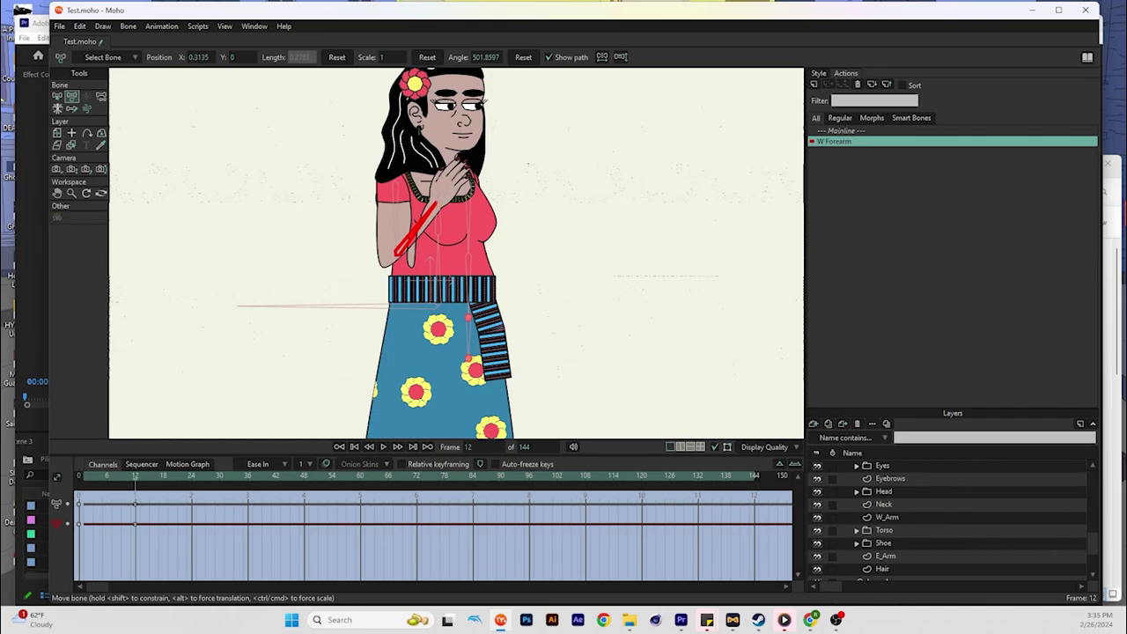
{"action": "left_click", "coordinate": [888, 517]}
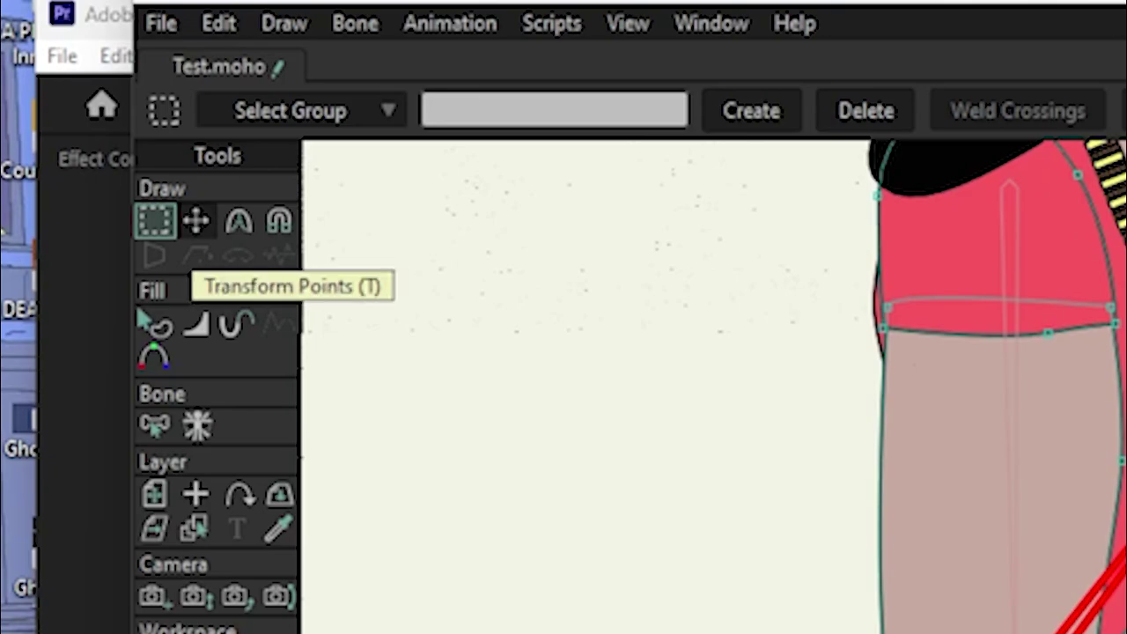
{"action": "left_click", "coordinate": [196, 221]}
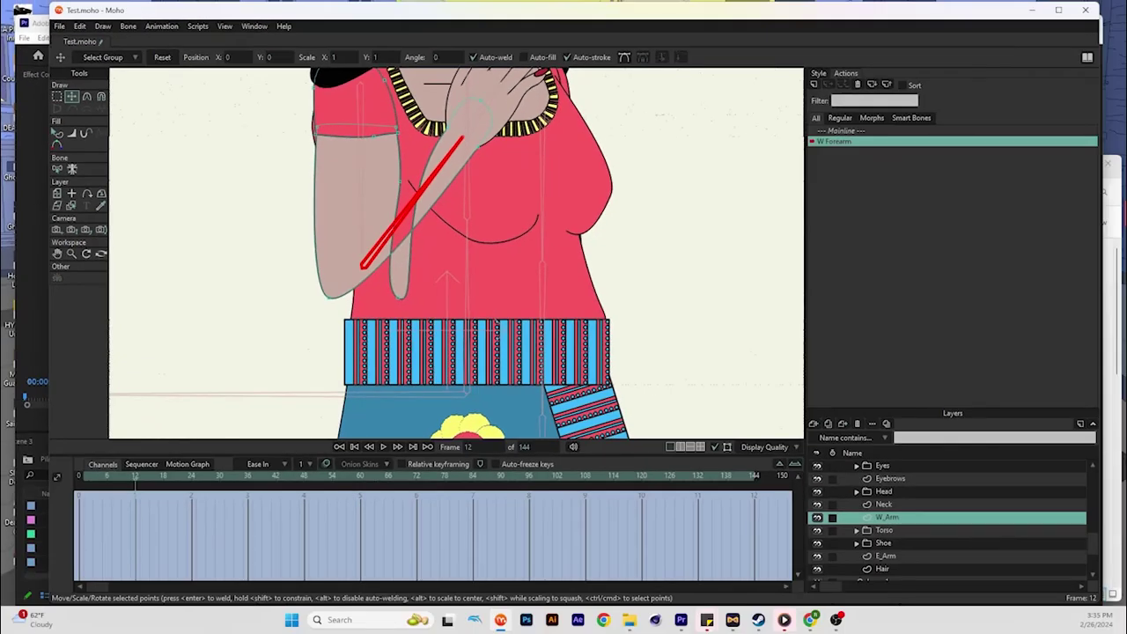
{"action": "left_click_drag", "start_coordinate": [393, 299], "coordinate": [383, 180]}
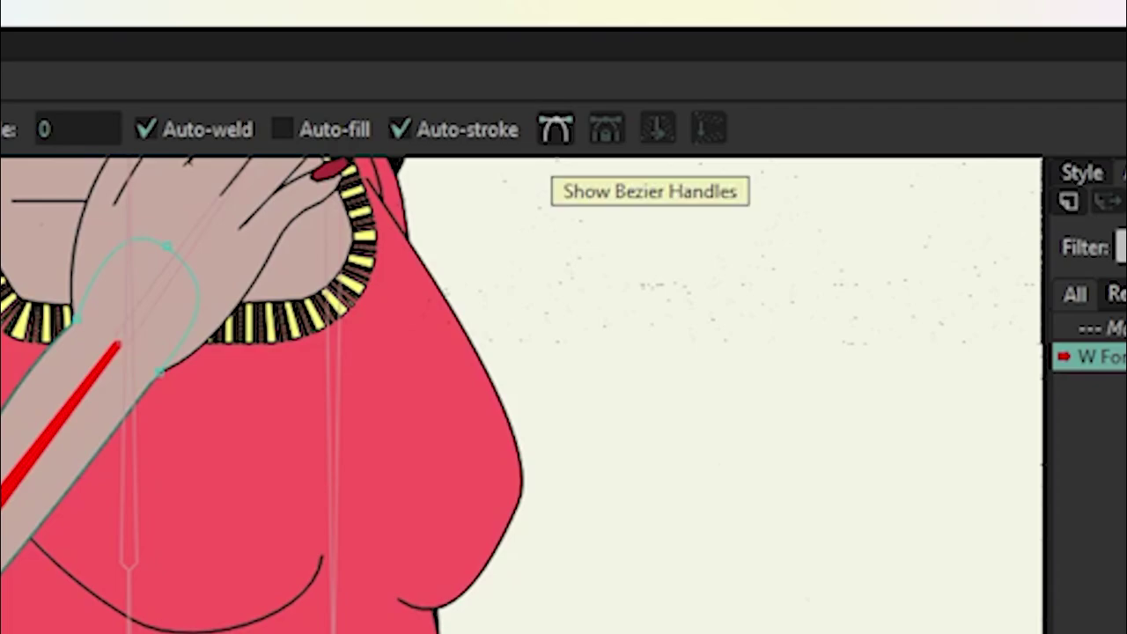
Show the Bezier handles and refine the inner elbow point and the handle above it to shape the crease.
{"action": "left_click", "coordinate": [556, 129]}
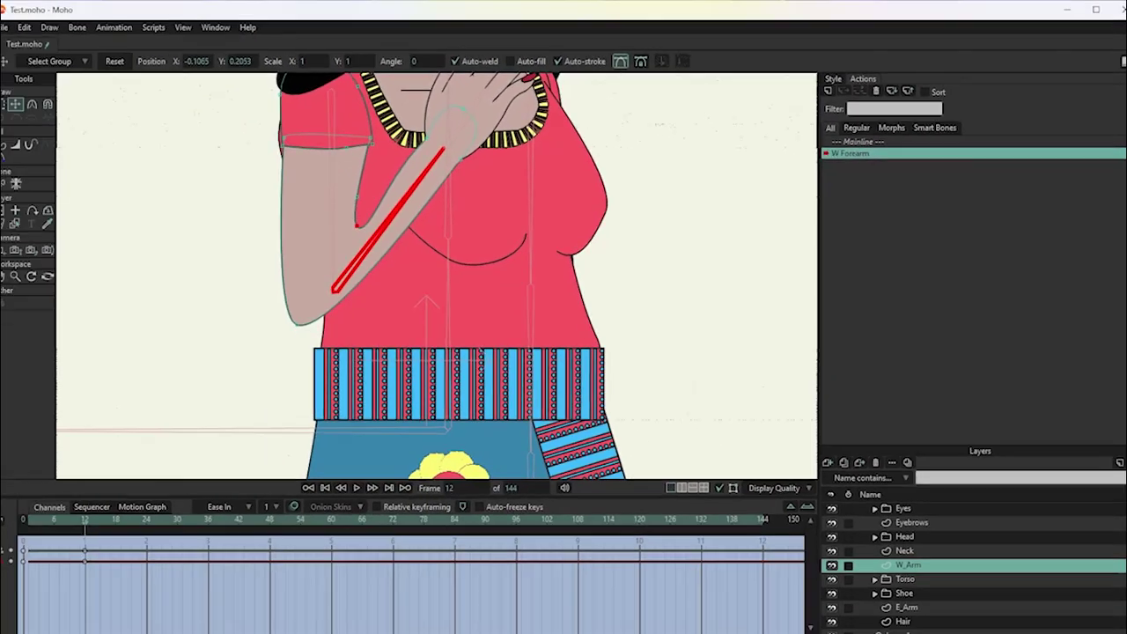
{"action": "left_click_drag", "start_coordinate": [361, 238], "coordinate": [390, 186]}
{"action": "key", "text": "ctrl+z"}
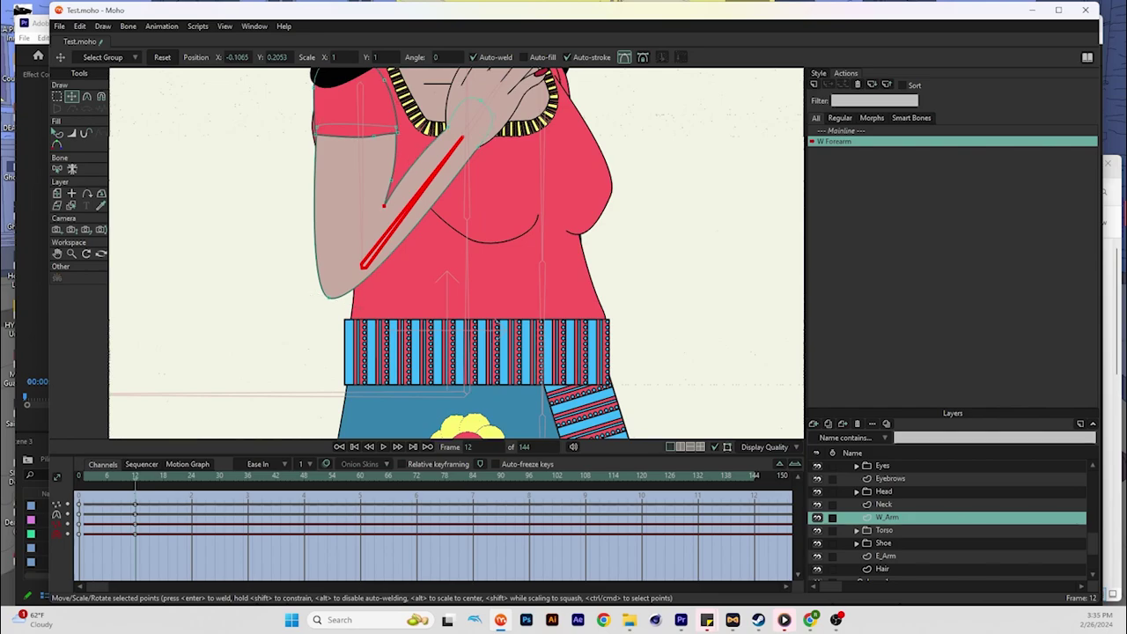
{"action": "left_click_drag", "start_coordinate": [383, 208], "coordinate": [387, 195]}
{"action": "left_click_drag", "start_coordinate": [398, 155], "coordinate": [390, 153]}
Move the outer elbow point slightly inward and adjust the elbow points and handles to smooth the bent arm's outline.
{"action": "left_click_drag", "start_coordinate": [331, 298], "coordinate": [352, 308]}
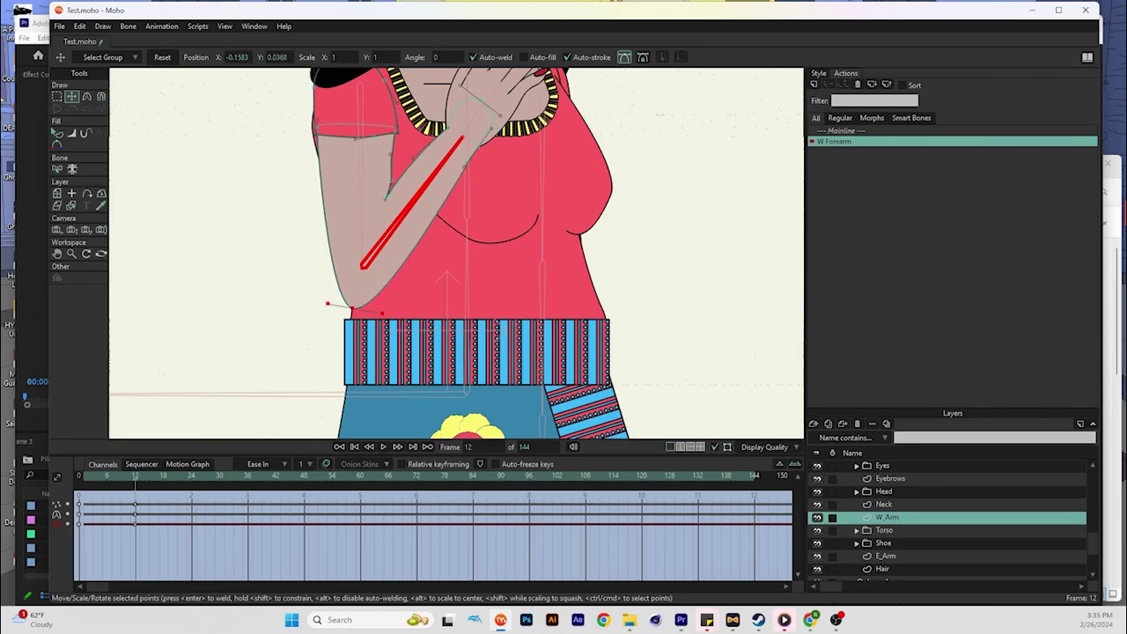
{"action": "left_click_drag", "start_coordinate": [385, 199], "coordinate": [387, 199]}
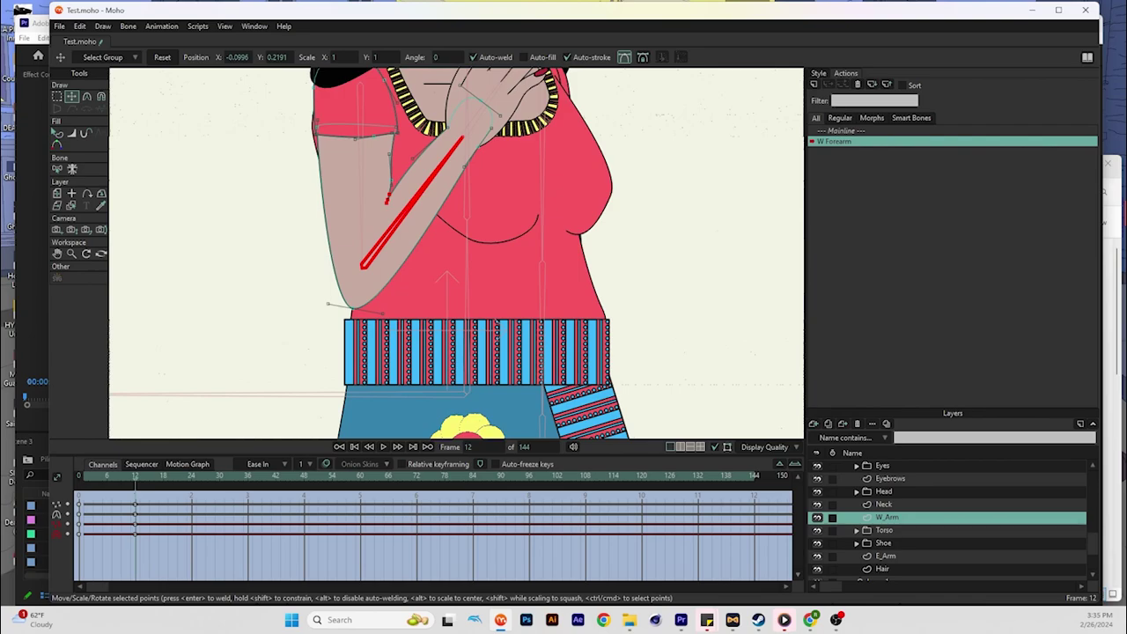
{"action": "left_click_drag", "start_coordinate": [353, 309], "coordinate": [351, 307]}
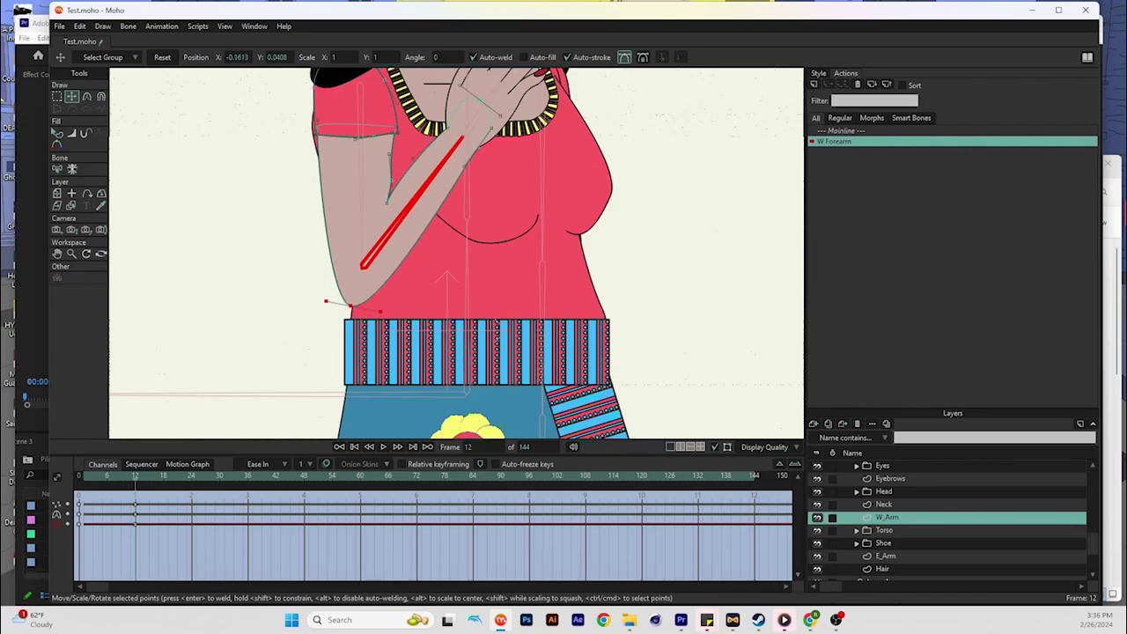
{"action": "left_click", "coordinate": [388, 199]}
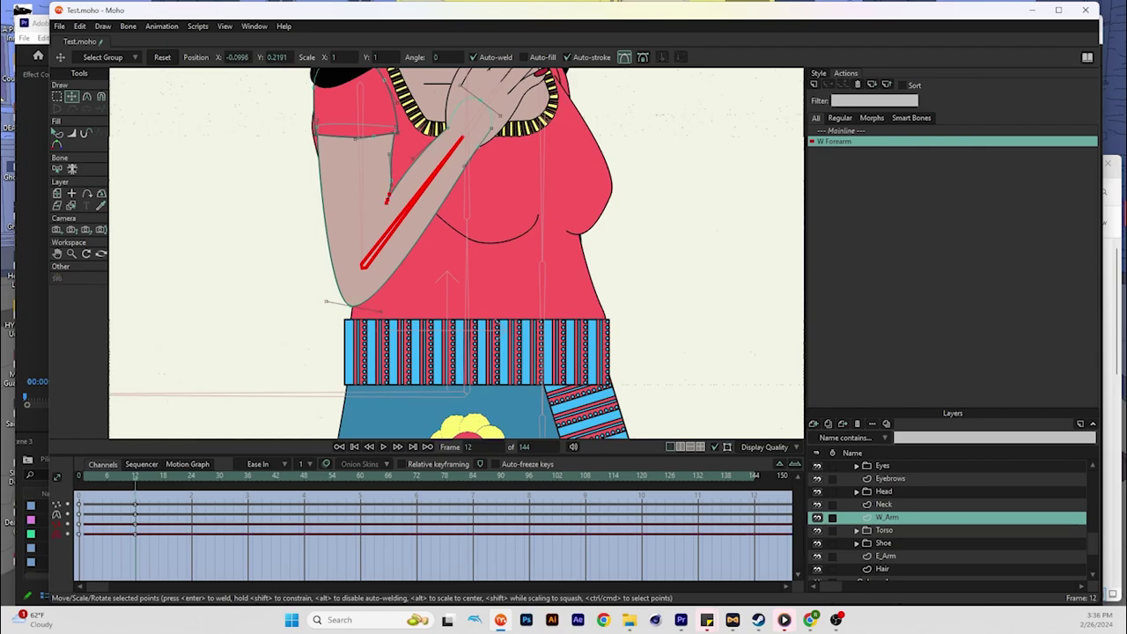
{"action": "left_click_drag", "start_coordinate": [390, 194], "coordinate": [391, 180]}
{"action": "left_click", "coordinate": [396, 152]}
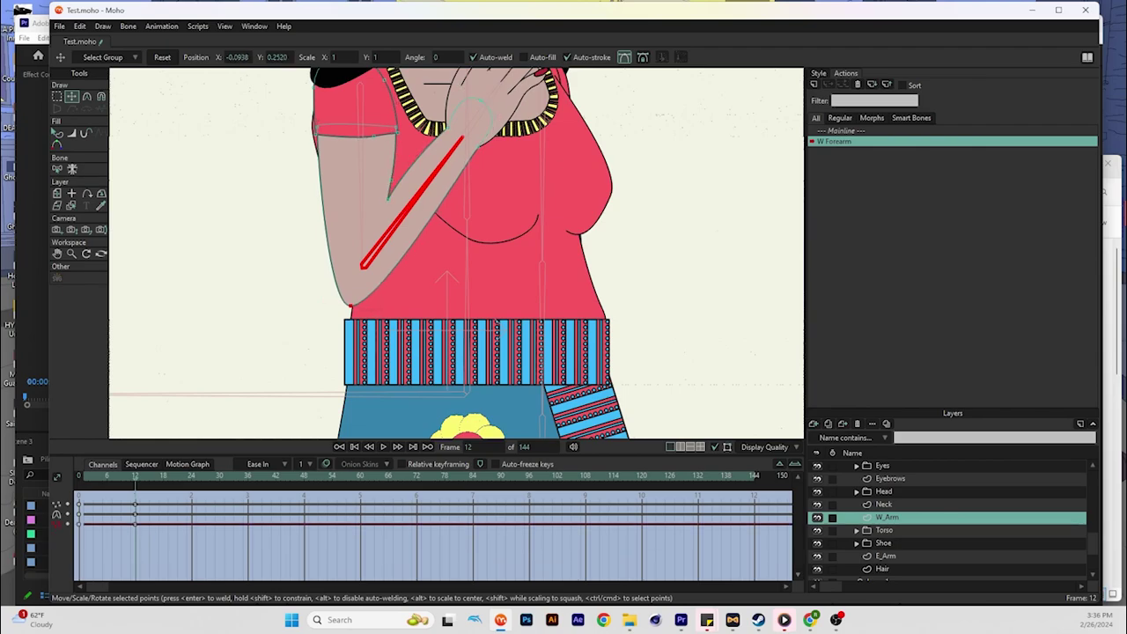
{"action": "left_click", "coordinate": [351, 306]}
{"action": "left_click_drag", "start_coordinate": [381, 302], "coordinate": [404, 304]}
Return to frame 0, activate the Mainline action and select the Madre Rig layer.
{"action": "left_click_drag", "start_coordinate": [135, 476], "coordinate": [79, 476]}
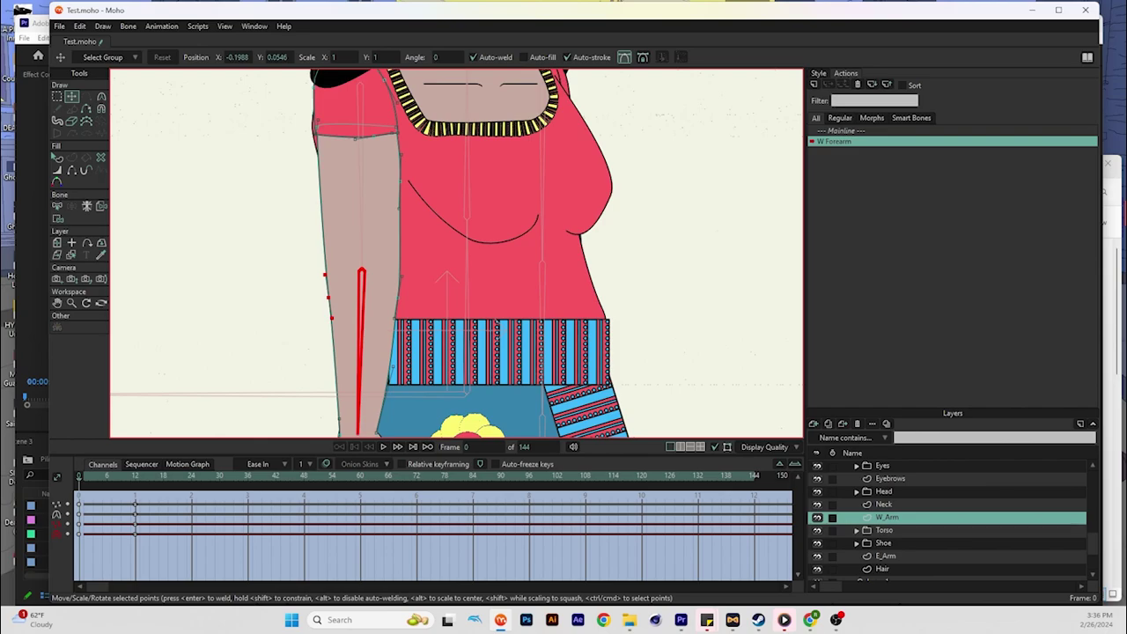
{"action": "double_click", "coordinate": [842, 131]}
{"action": "scroll", "coordinate": [947, 521], "scroll_direction": "up", "scroll_amount": 5}
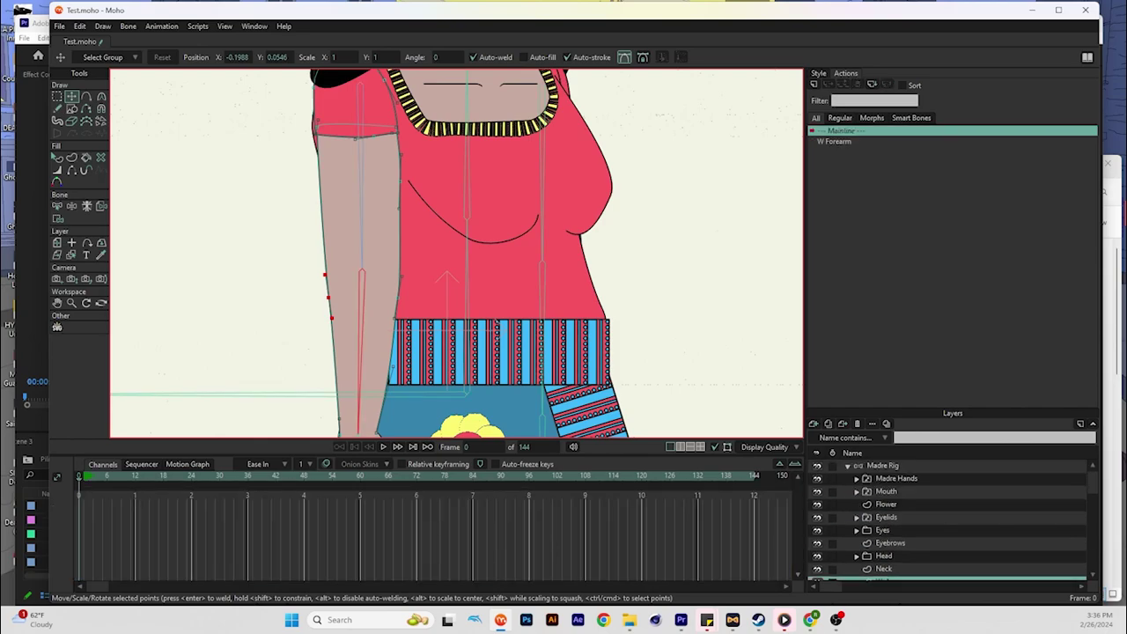
{"action": "left_click", "coordinate": [883, 466]}
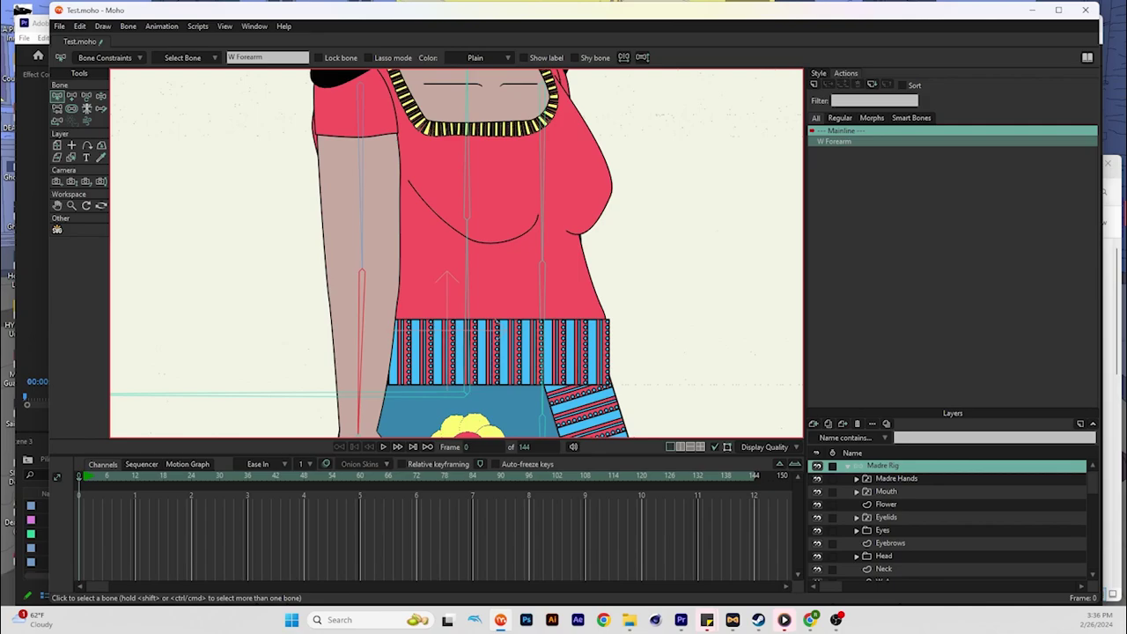
Test the arm by bending it across the body and outward with Manipulate Bones, and undo the pose.
{"action": "key", "text": "z"}
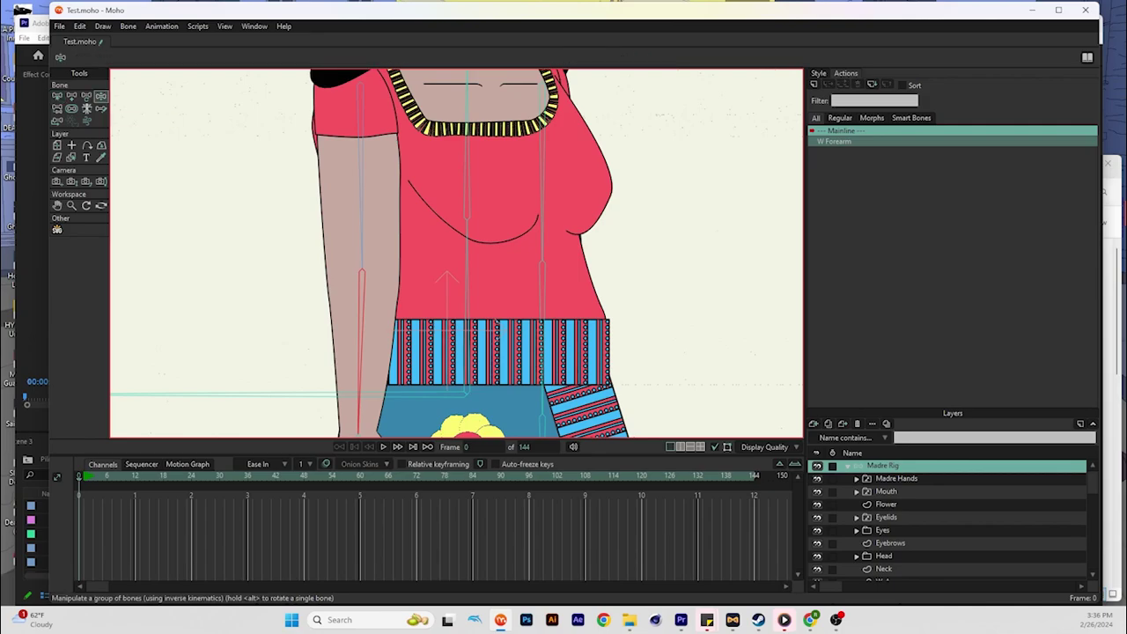
{"action": "left_click_drag", "start_coordinate": [359, 413], "coordinate": [495, 273]}
{"action": "scroll", "coordinate": [497, 162], "scroll_direction": "down", "scroll_amount": 4}
{"action": "scroll", "coordinate": [496, 171], "scroll_direction": "down", "scroll_amount": 4}
{"action": "left_click_drag", "start_coordinate": [496, 211], "coordinate": [377, 118]}
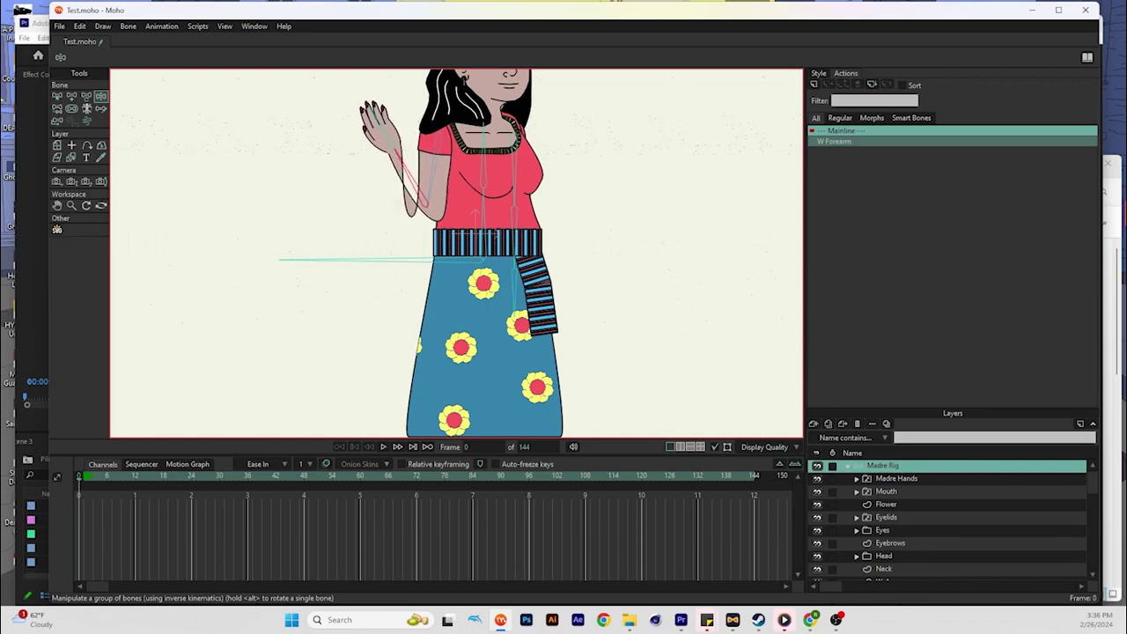
{"action": "key", "text": "ctrl+z"}
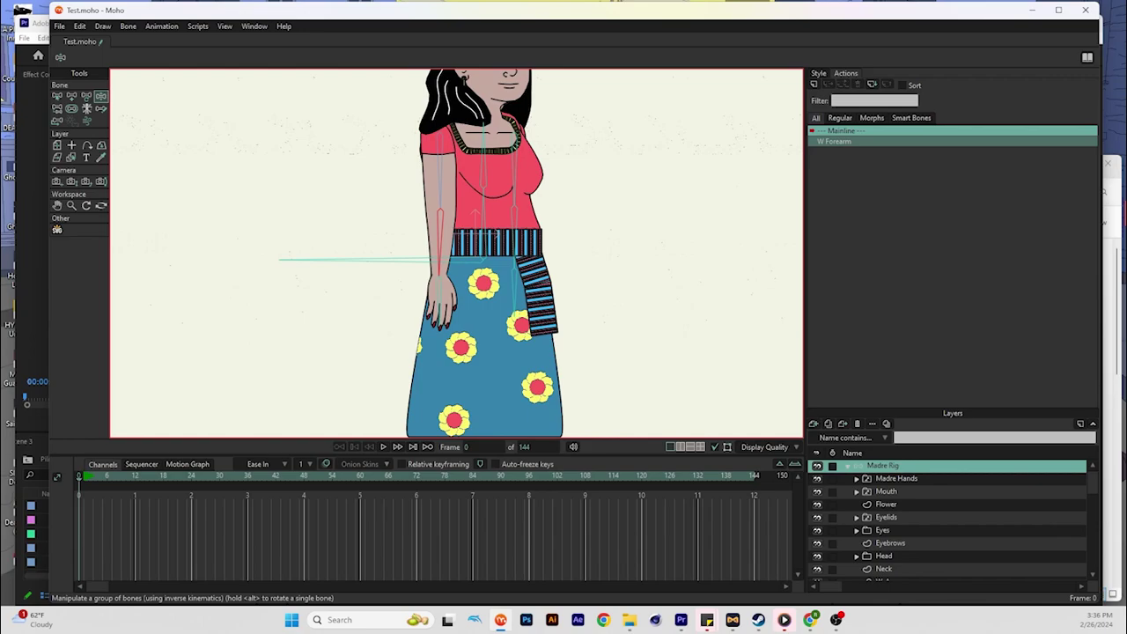
Create a second action named W Forearm 2 for the selected forearm bone.
{"action": "left_click", "coordinate": [57, 96]}
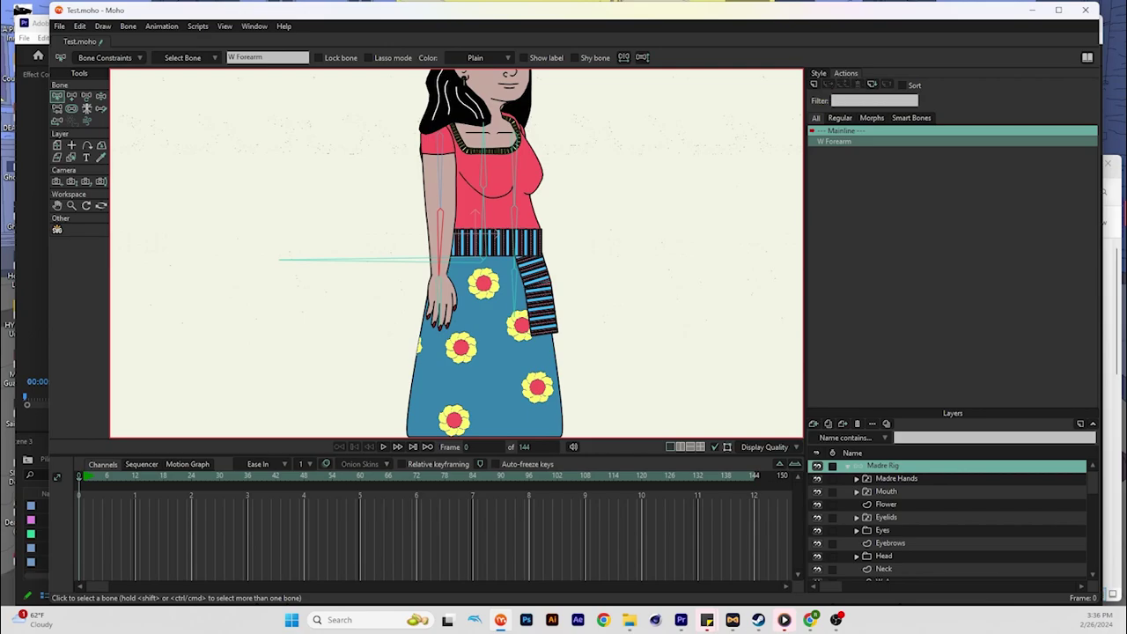
{"action": "left_click", "coordinate": [813, 84]}
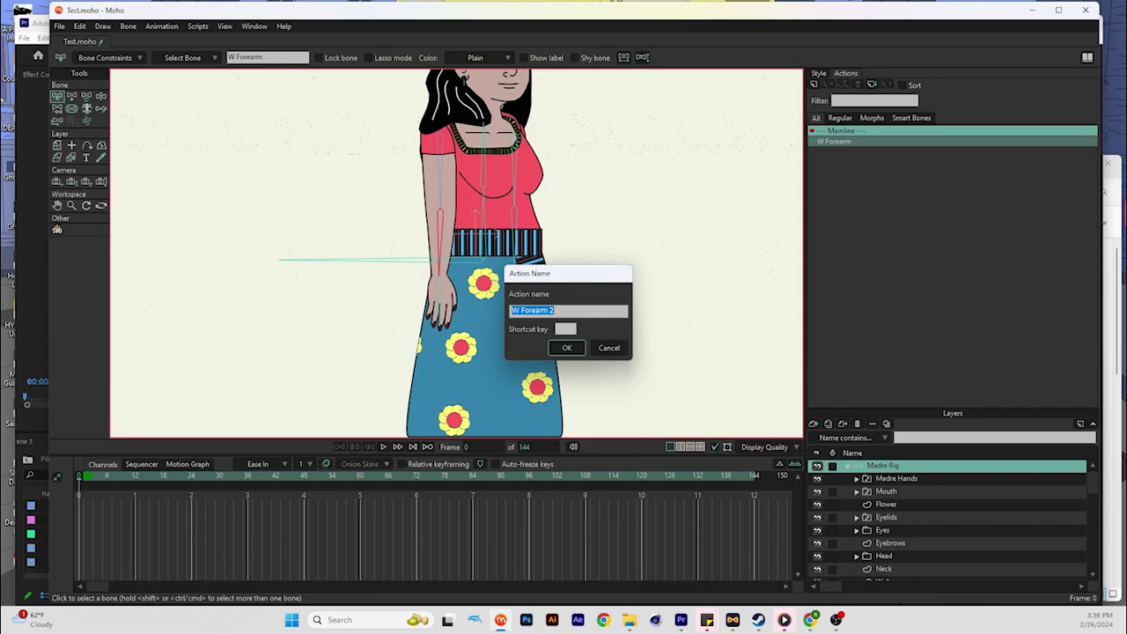
{"action": "key", "text": "Return"}
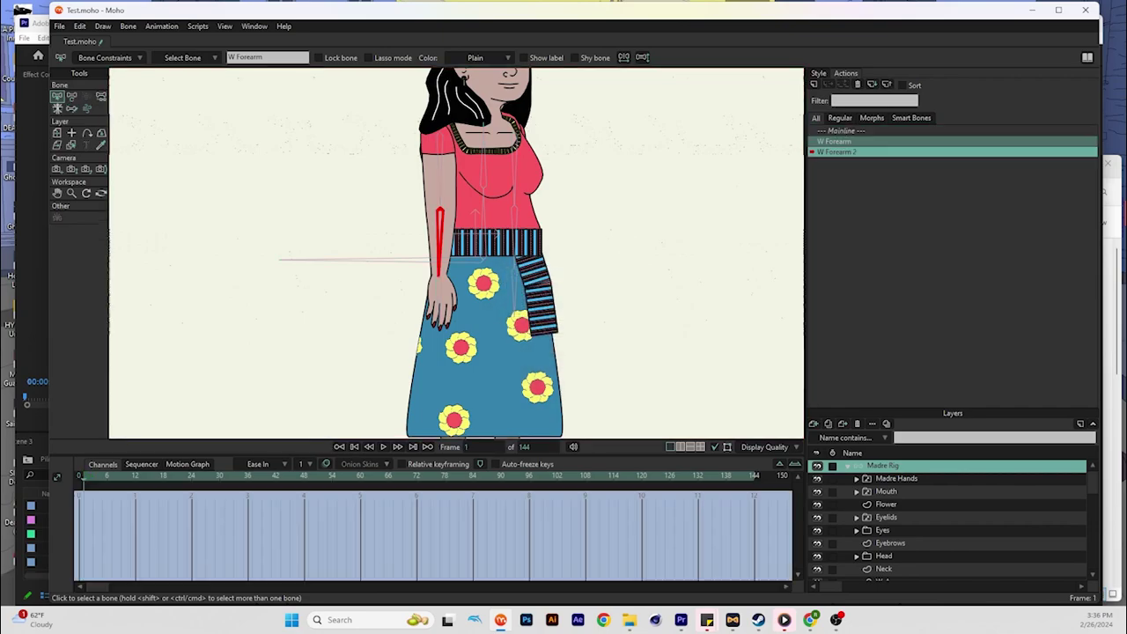
At frame 12, rotate the W Forearm bone upward away from the body to about 223°.
{"action": "left_click", "coordinate": [136, 476]}
{"action": "left_click", "coordinate": [72, 95]}
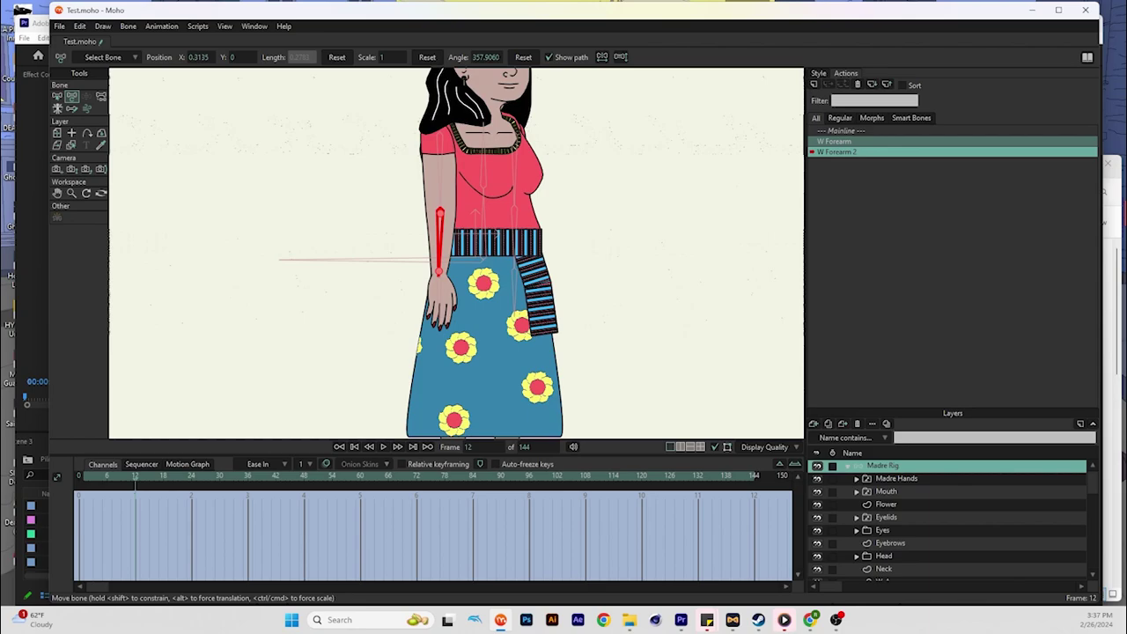
{"action": "left_click_drag", "start_coordinate": [439, 269], "coordinate": [396, 162]}
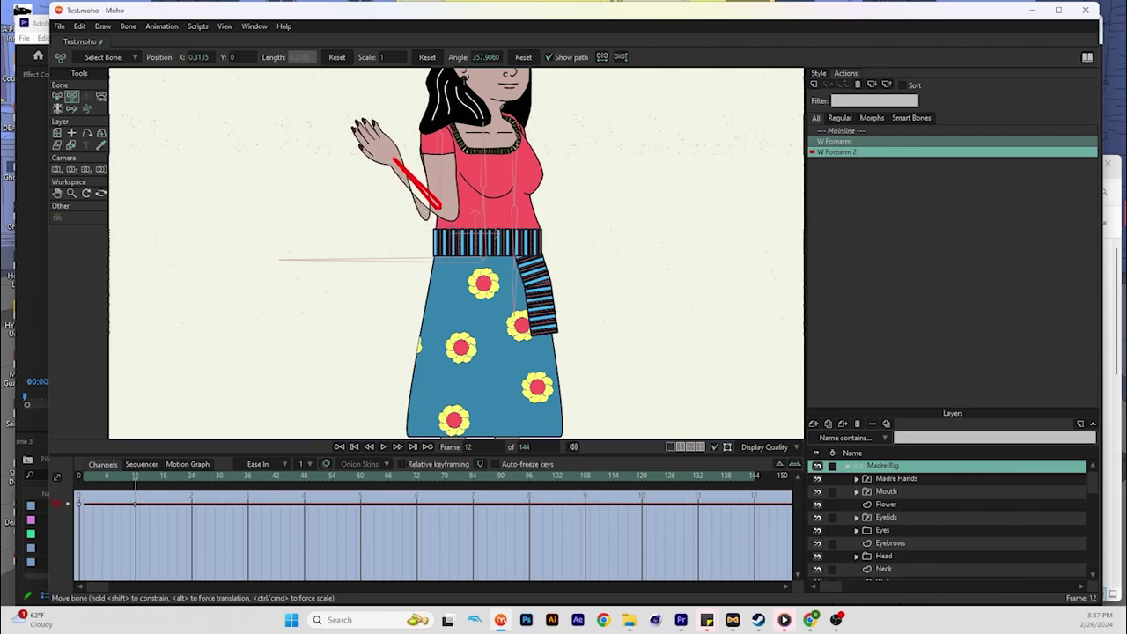
{"action": "left_click_drag", "start_coordinate": [396, 162], "coordinate": [394, 161]}
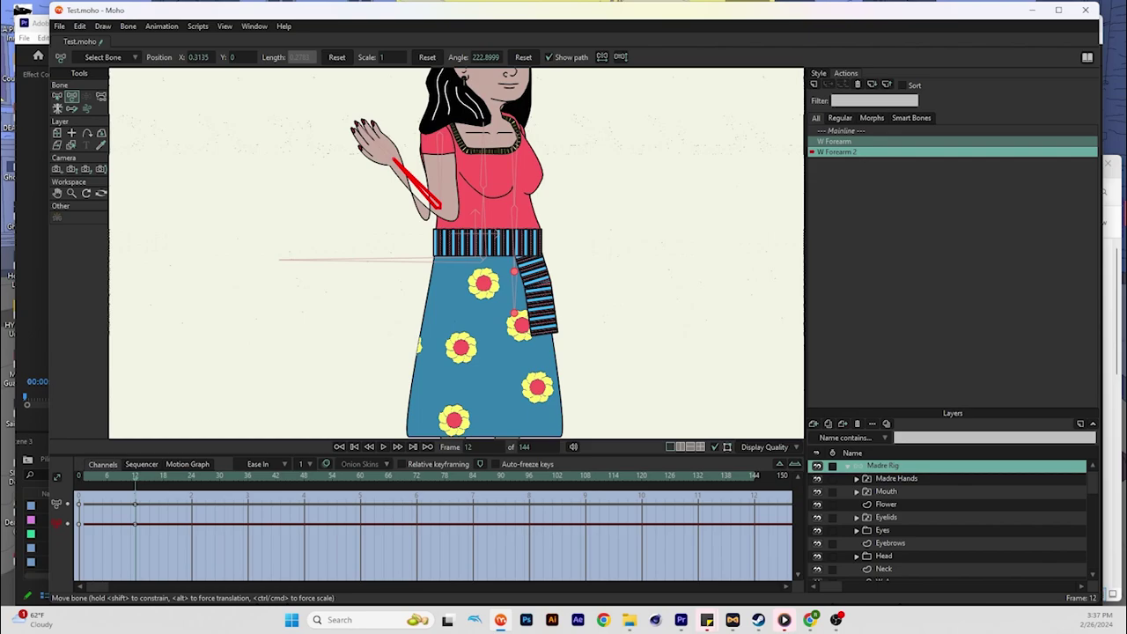
On the W_Arm layer at frame 12, reposition the elbow points and curve handles with Transform Points to form a clean outward bend.
{"action": "scroll", "coordinate": [951, 519], "scroll_direction": "down", "scroll_amount": 2}
{"action": "left_click", "coordinate": [888, 518]}
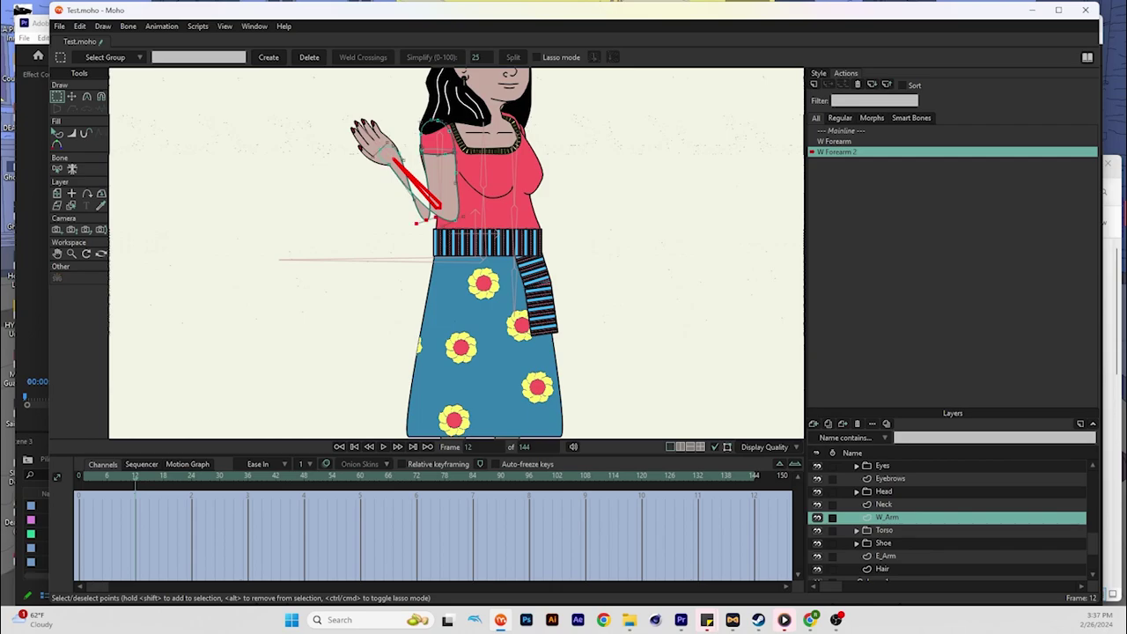
{"action": "key", "text": "t"}
{"action": "left_click_drag", "start_coordinate": [426, 220], "coordinate": [426, 219]}
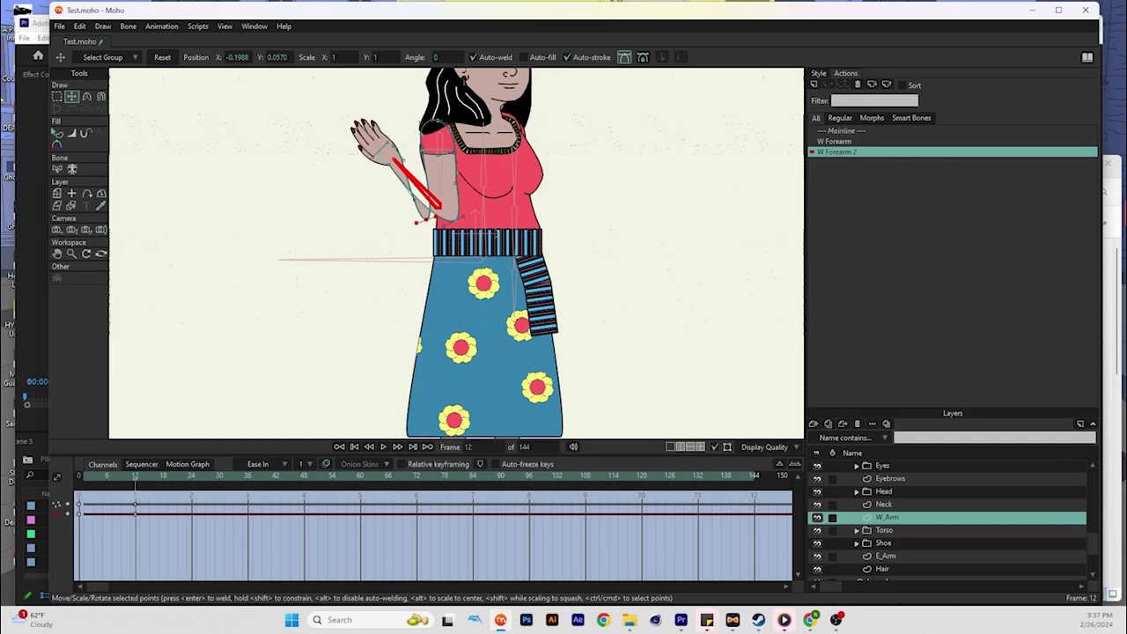
{"action": "mouse_move", "coordinate": [426, 219]}
{"action": "left_mouse_down"}
{"action": "mouse_move", "coordinate": [427, 175]}
{"action": "mouse_move", "coordinate": [446, 224]}
{"action": "left_mouse_up"}
{"action": "scroll", "coordinate": [430, 188], "scroll_direction": "up", "scroll_amount": 4}
{"action": "left_click_drag", "start_coordinate": [431, 166], "coordinate": [422, 168]}
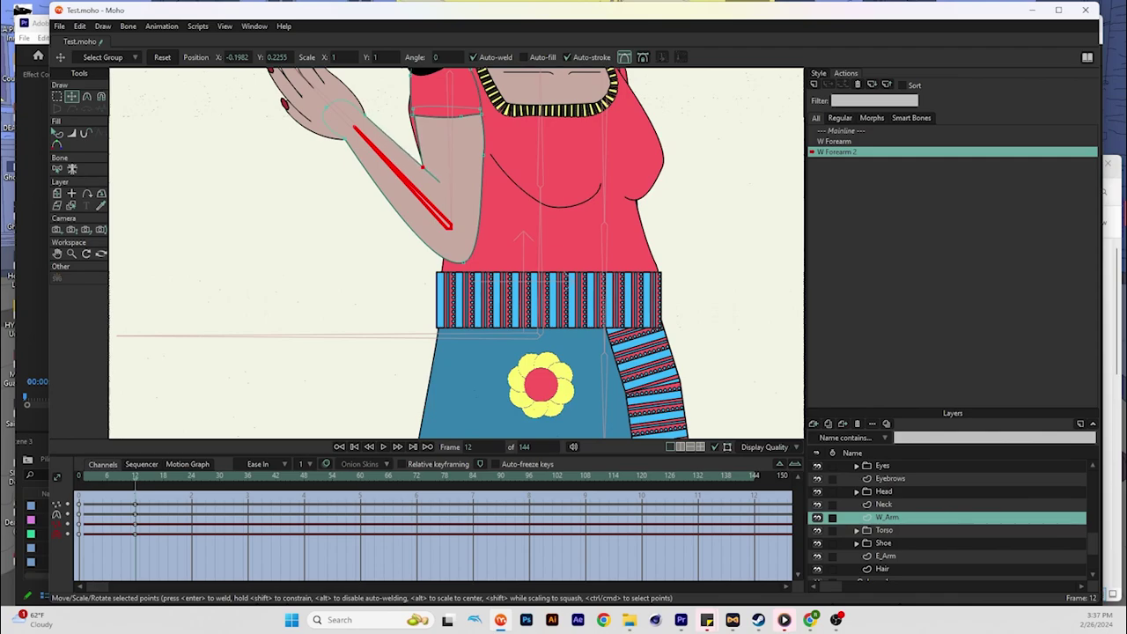
{"action": "scroll", "coordinate": [433, 175], "scroll_direction": "up", "scroll_amount": 5}
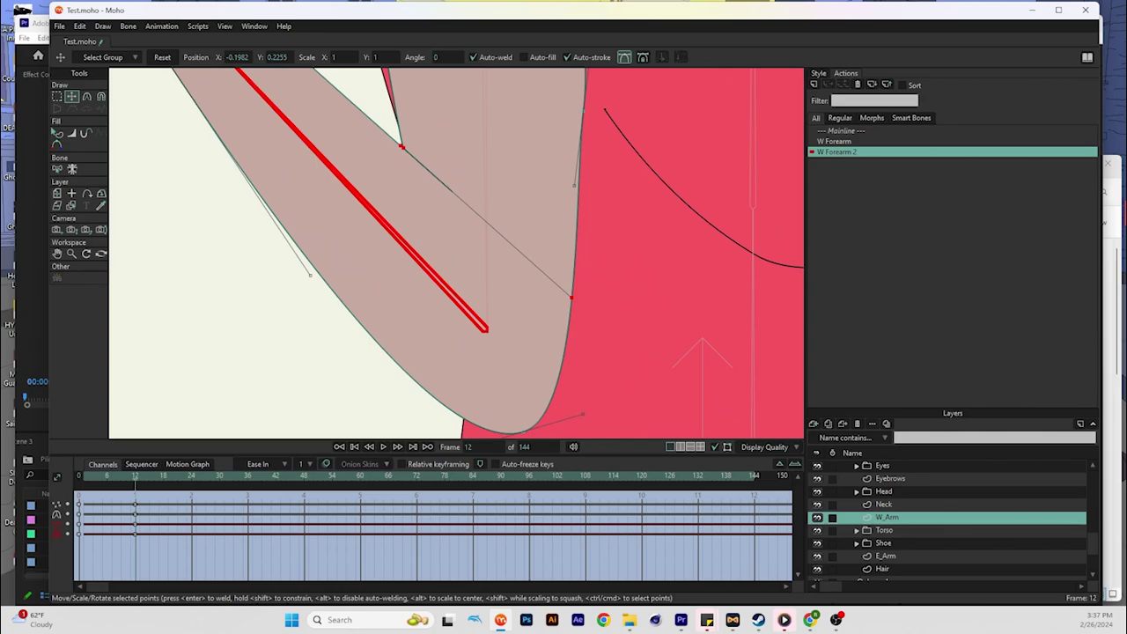
{"action": "scroll", "coordinate": [392, 134], "scroll_direction": "down", "scroll_amount": 5}
Adjust the inner elbow of W_Arm at frames 9 and 8 to smooth the in-between bend, and scrub through the action.
{"action": "mouse_move", "coordinate": [135, 475]}
{"action": "left_mouse_down"}
{"action": "mouse_move", "coordinate": [107, 475]}
{"action": "mouse_move", "coordinate": [121, 480]}
{"action": "left_mouse_up"}
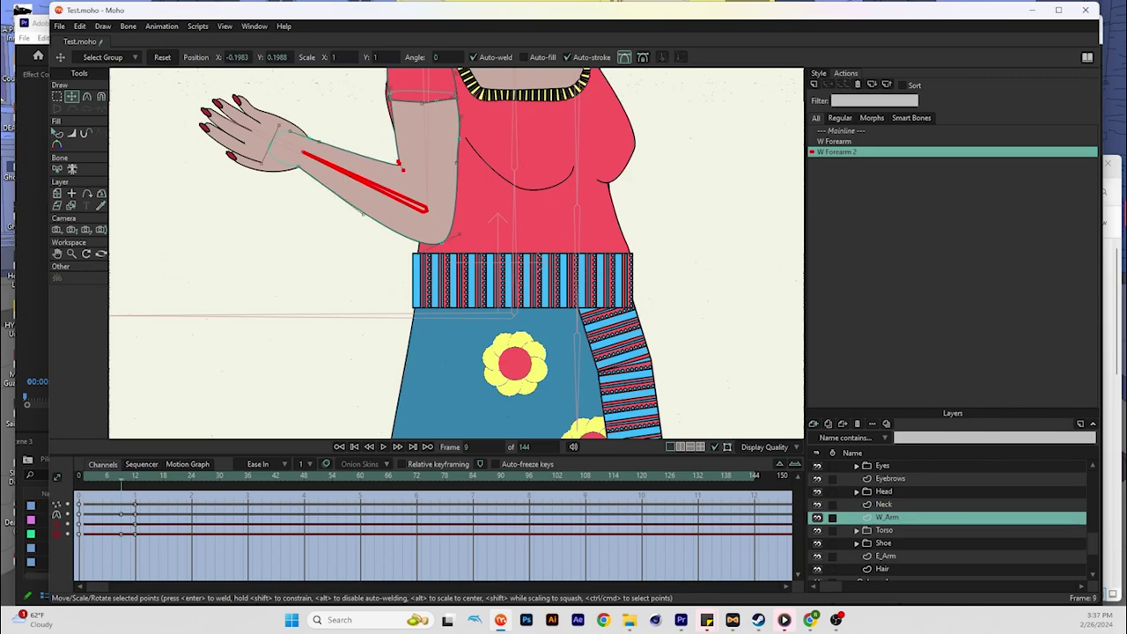
{"action": "left_click_drag", "start_coordinate": [121, 480], "coordinate": [107, 480]}
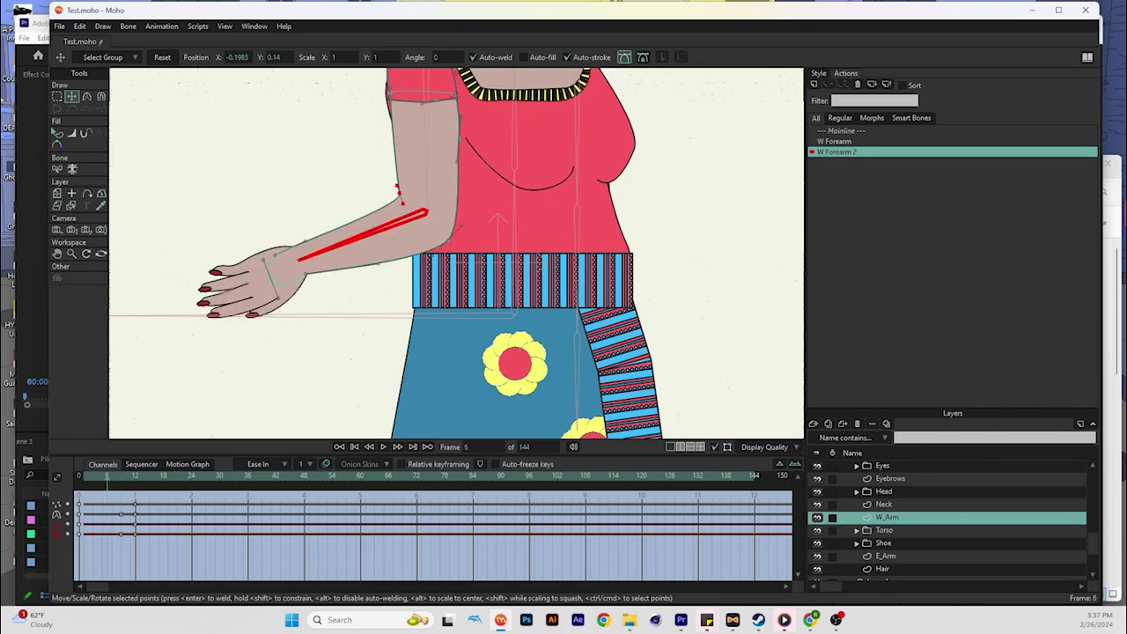
{"action": "mouse_move", "coordinate": [106, 479]}
{"action": "left_mouse_down"}
{"action": "mouse_move", "coordinate": [92, 480]}
{"action": "mouse_move", "coordinate": [116, 479]}
{"action": "left_mouse_up"}
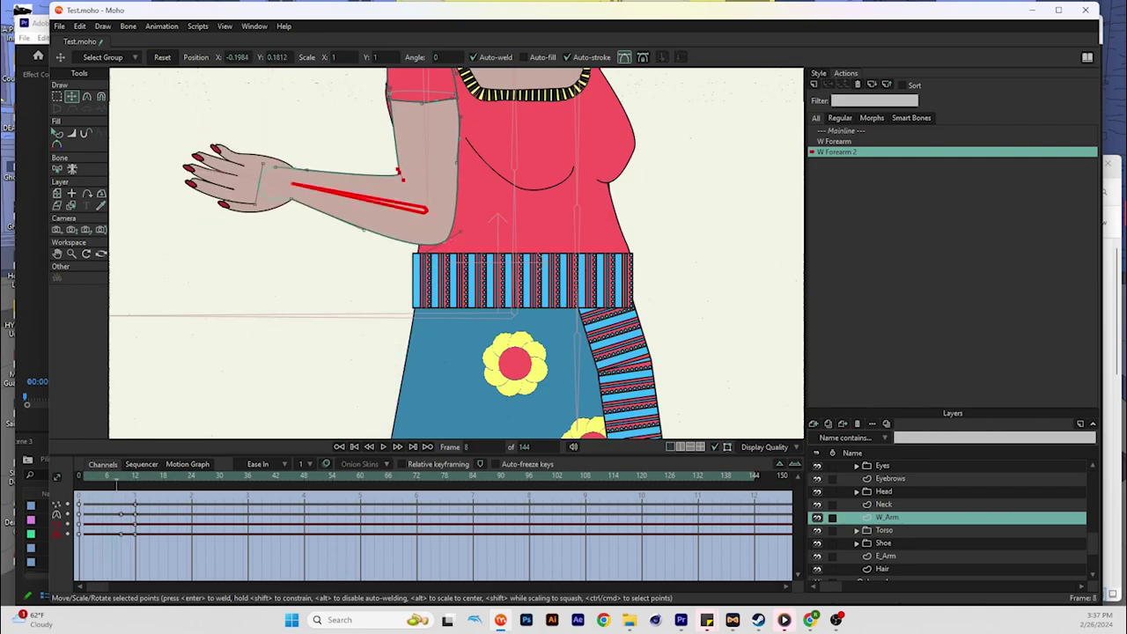
{"action": "left_click_drag", "start_coordinate": [399, 173], "coordinate": [404, 179]}
{"action": "left_click_drag", "start_coordinate": [117, 479], "coordinate": [92, 480]}
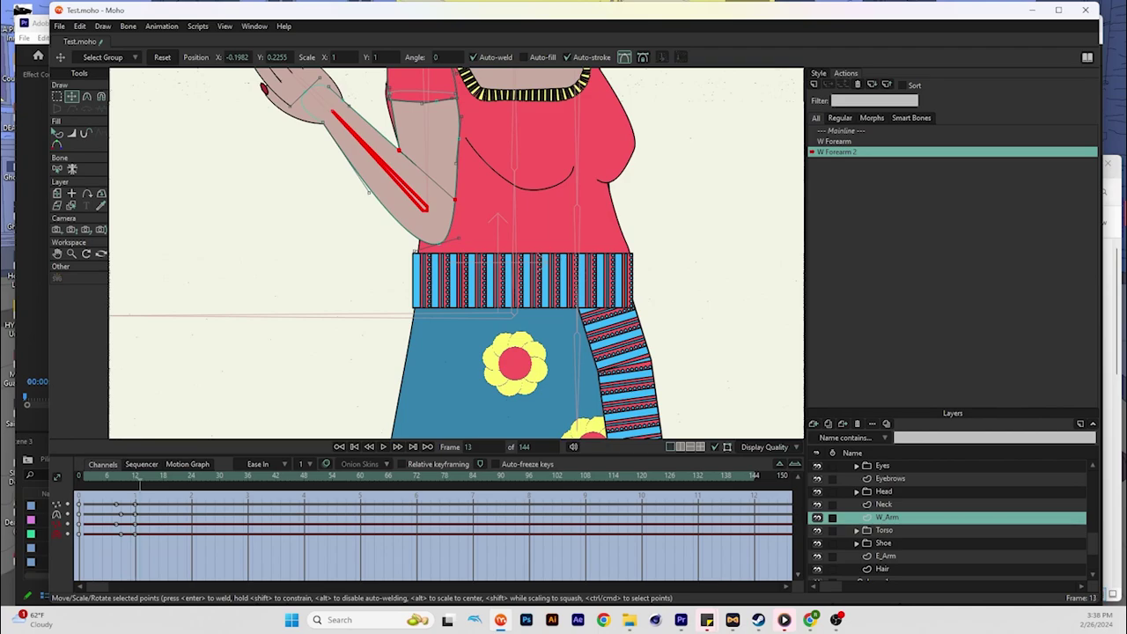
At frame 11, move the inner elbow point's curve handle to close the gap in the elbow crease.
{"action": "scroll", "coordinate": [399, 164], "scroll_direction": "up", "scroll_amount": 8}
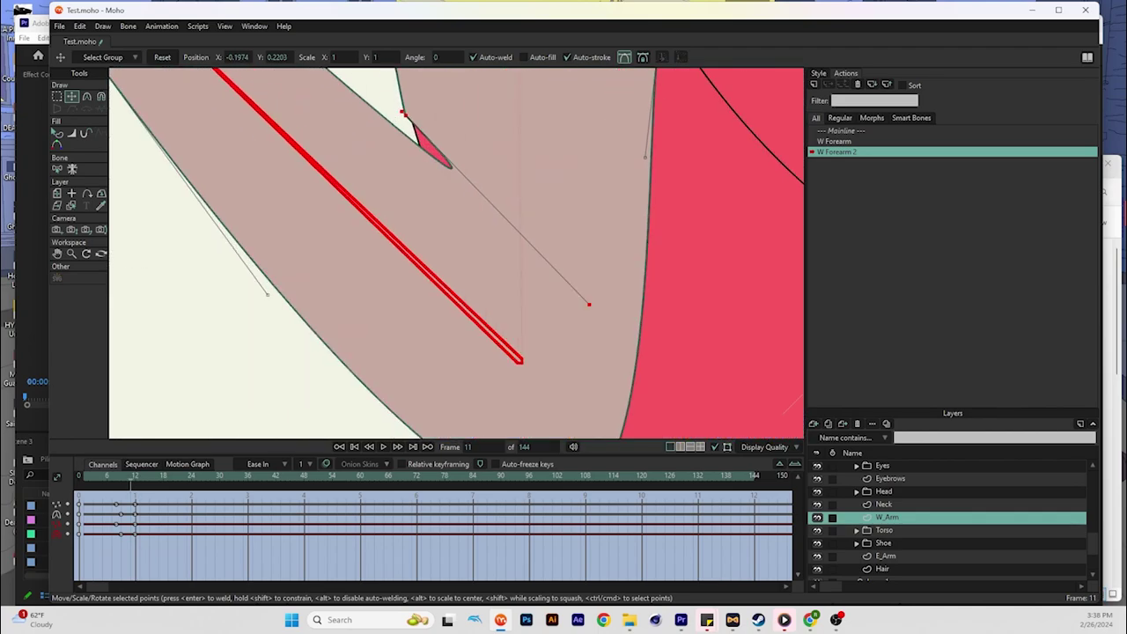
{"action": "left_click_drag", "start_coordinate": [404, 114], "coordinate": [405, 125]}
{"action": "key", "text": "ctrl+z"}
{"action": "left_click_drag", "start_coordinate": [589, 305], "coordinate": [606, 268]}
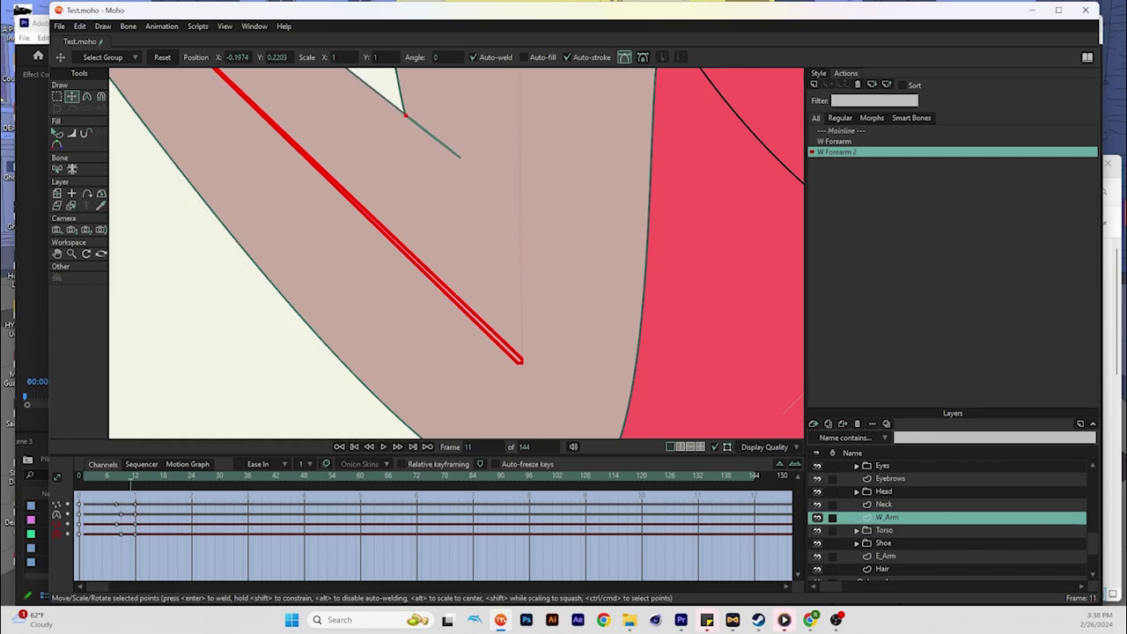
{"action": "scroll", "coordinate": [554, 253], "scroll_direction": "down", "scroll_amount": 5}
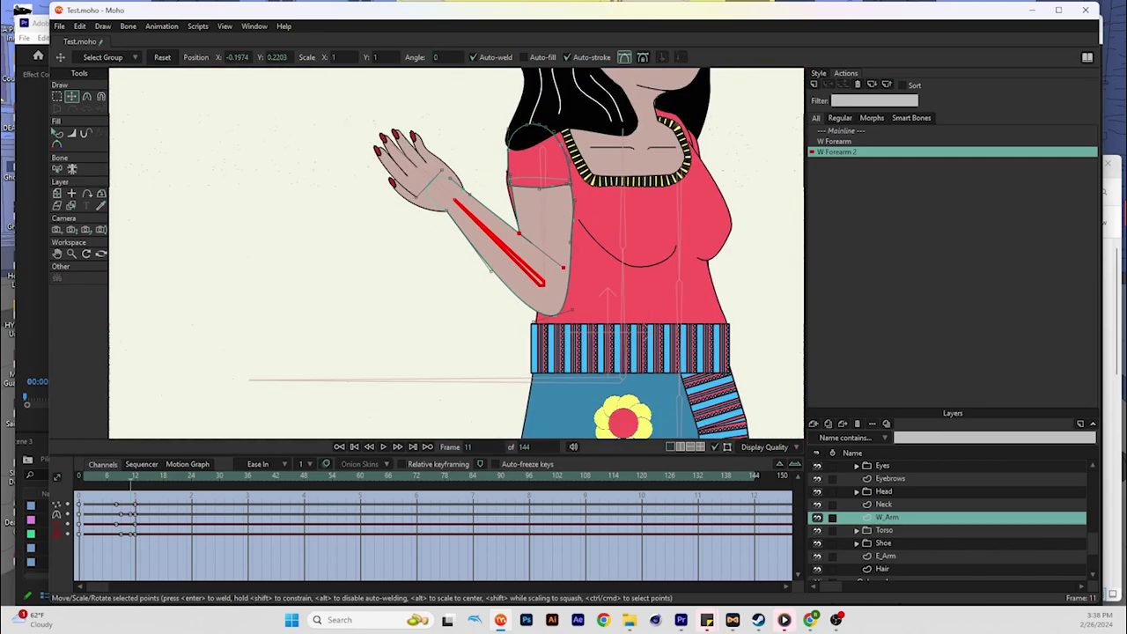
{"action": "scroll", "coordinate": [946, 519], "scroll_direction": "up", "scroll_amount": 2}
Activate the Mainline action, go to frame 1 and select the Madre Rig layer with Manipulate Bones.
{"action": "double_click", "coordinate": [841, 130]}
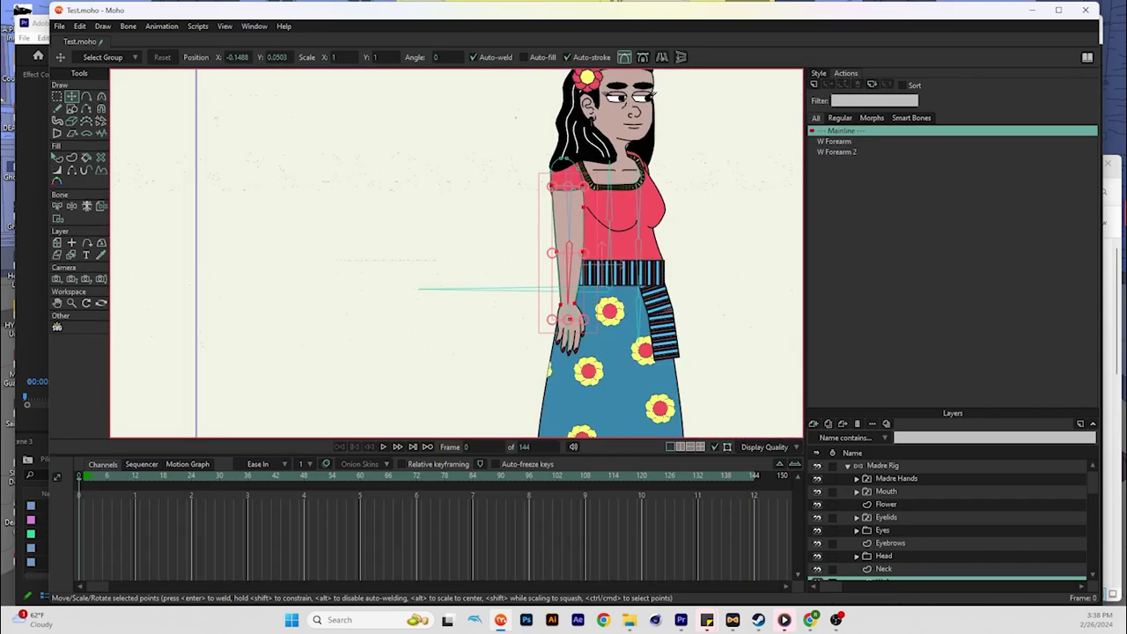
{"action": "key", "text": "Right"}
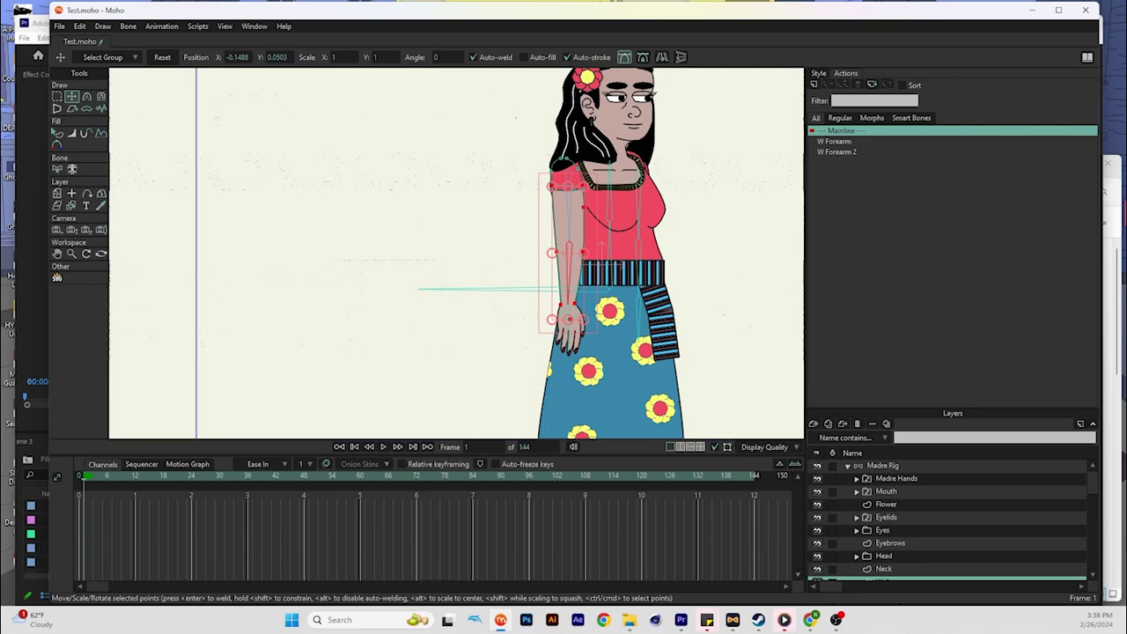
{"action": "left_click", "coordinate": [569, 255]}
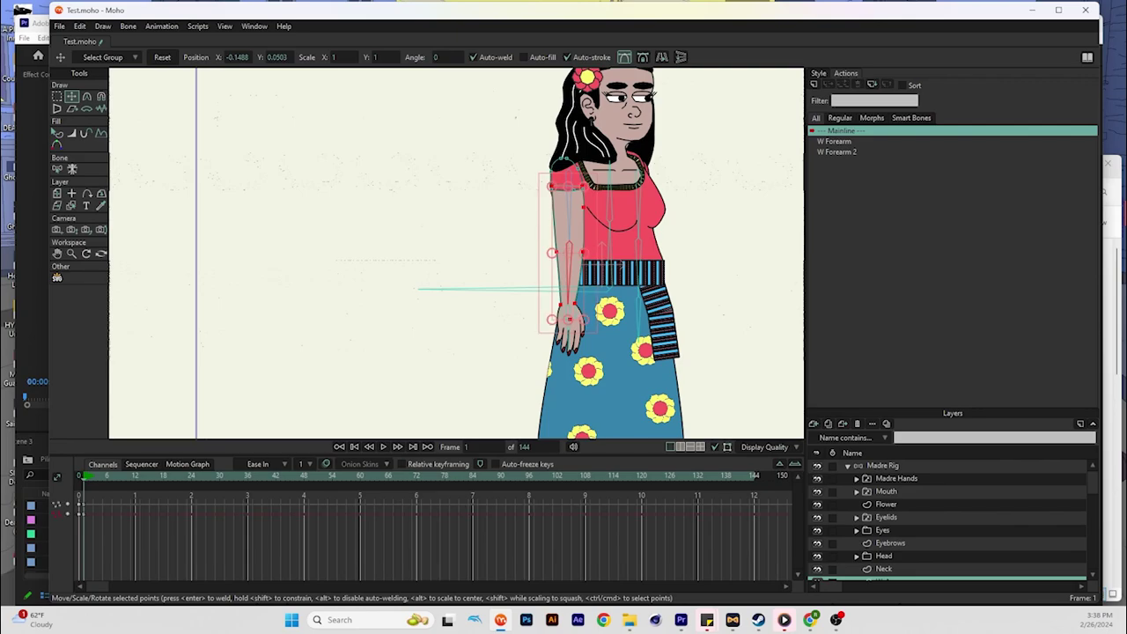
{"action": "left_click", "coordinate": [882, 466]}
{"action": "key", "text": "z"}
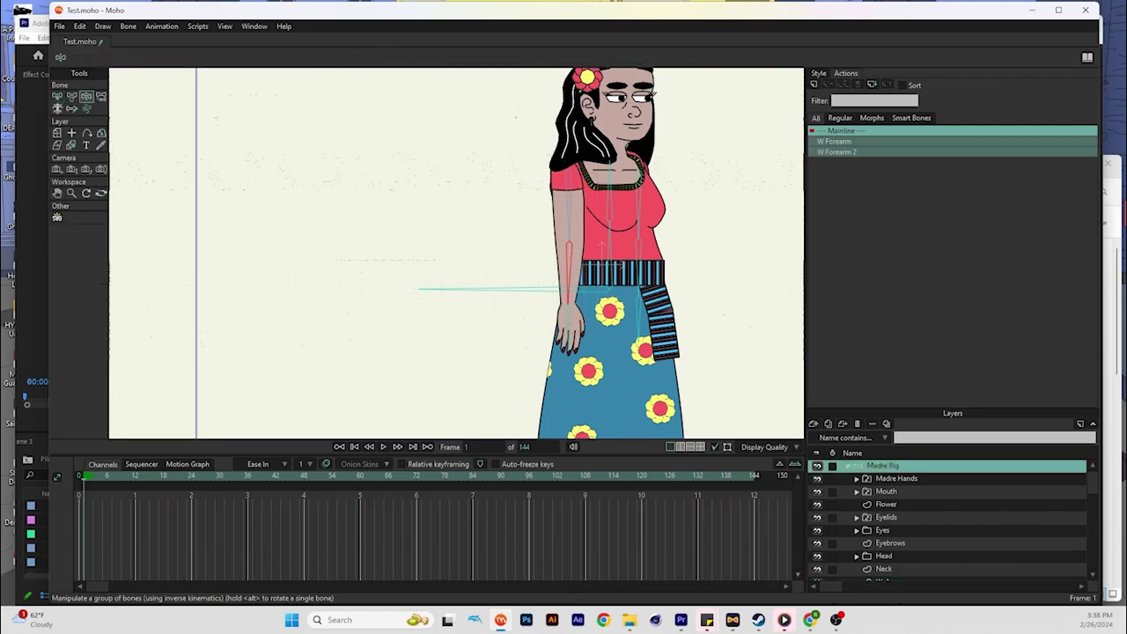
At frame 12, bend the arm up across the chest with Manipulate Bones and briefly play the animation.
{"action": "left_click_drag", "start_coordinate": [85, 475], "coordinate": [130, 475]}
{"action": "key", "text": "Right"}
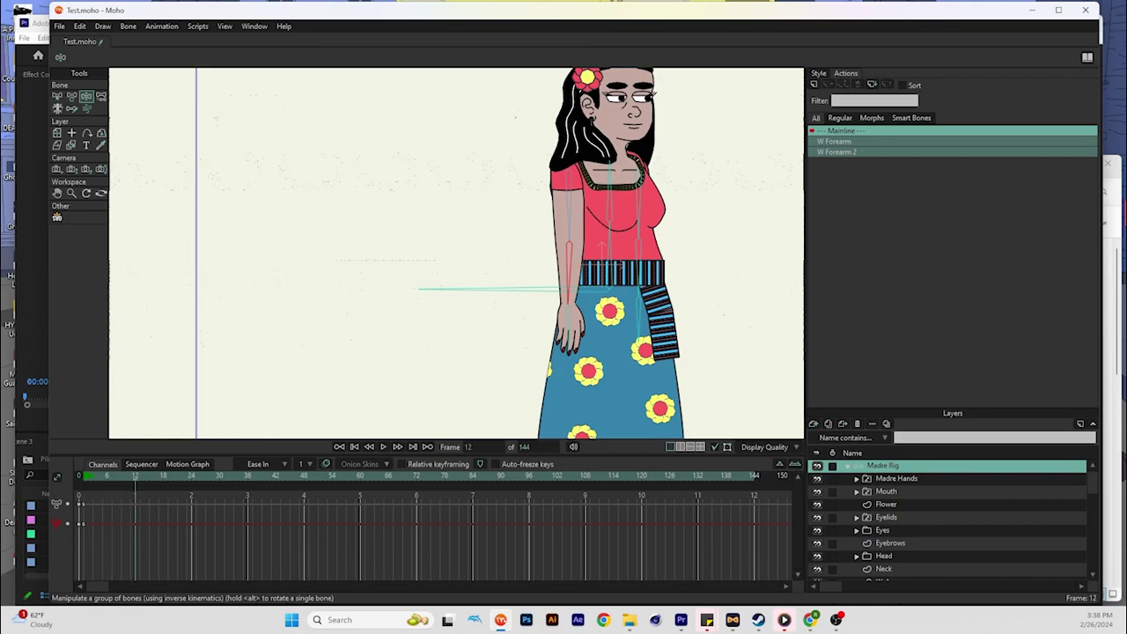
{"action": "left_click_drag", "start_coordinate": [569, 296], "coordinate": [685, 150]}
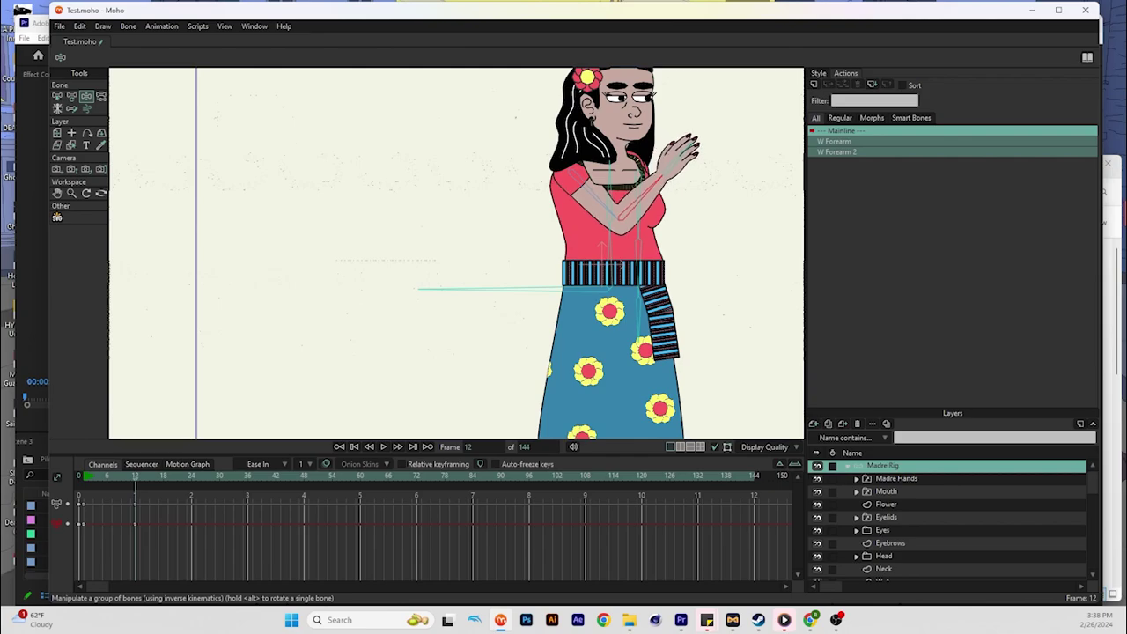
{"action": "key", "text": "space"}
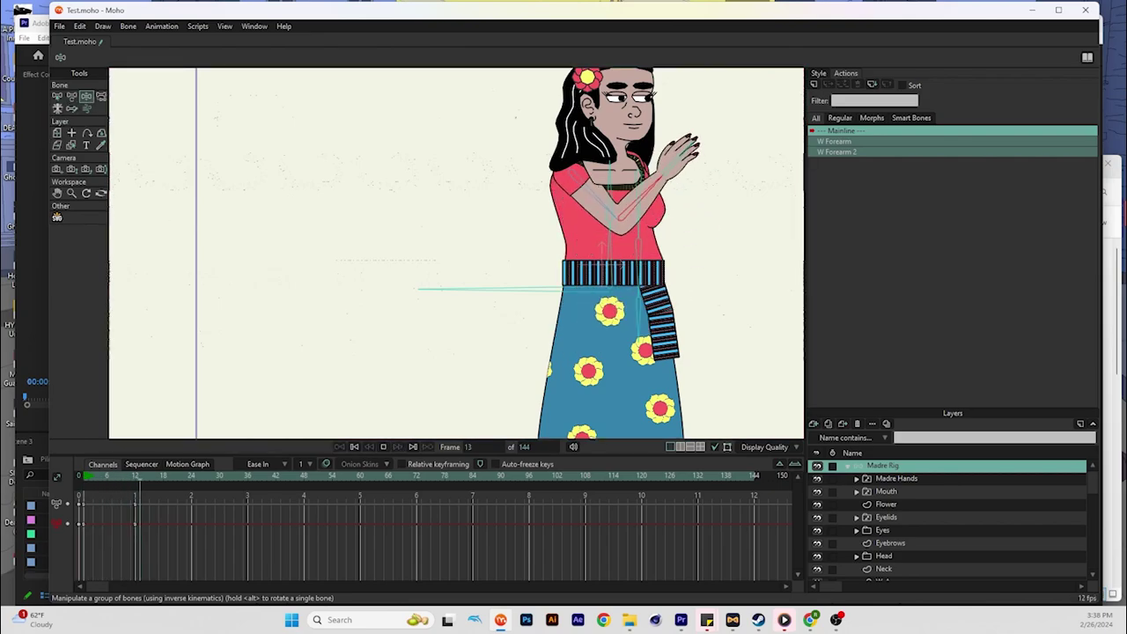
{"action": "key", "text": "space"}
{"action": "left_click", "coordinate": [135, 476]}
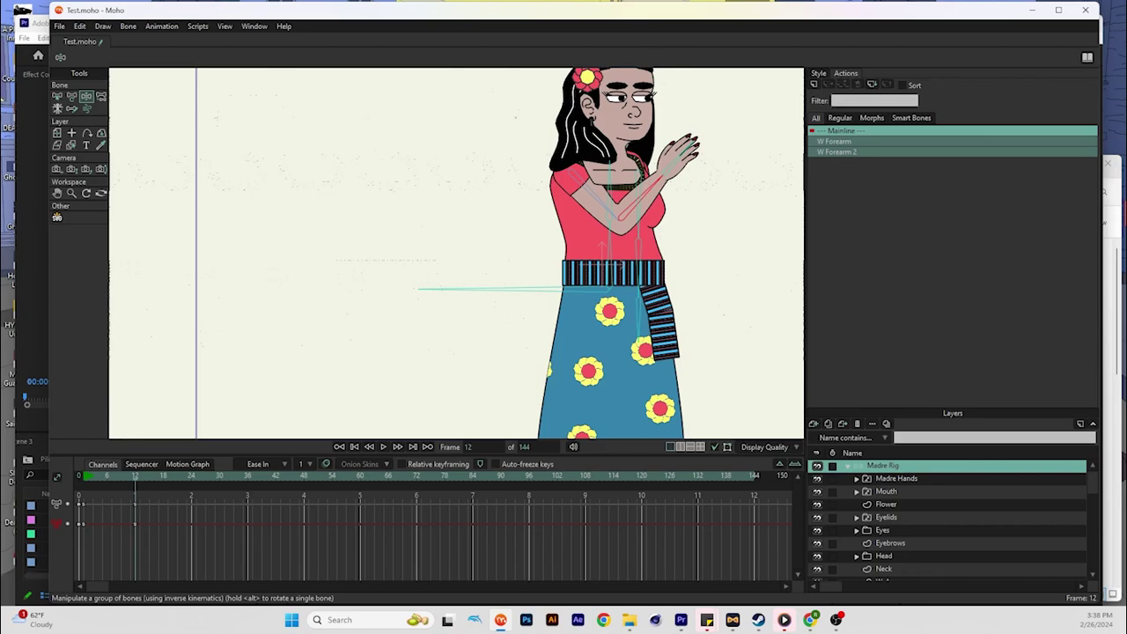
Move the W_Arm layer directly below Madre Hands in the Madre Rig group and scrub back to frame 5 to check the arm.
{"action": "scroll", "coordinate": [950, 520], "scroll_direction": "down", "scroll_amount": 3}
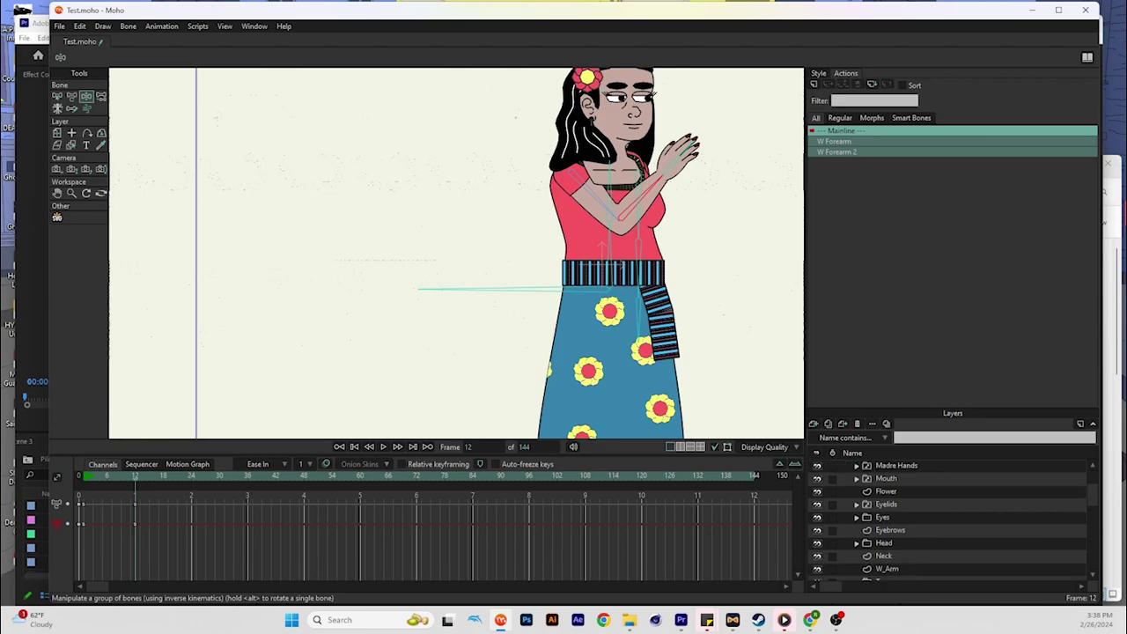
{"action": "left_click", "coordinate": [887, 517]}
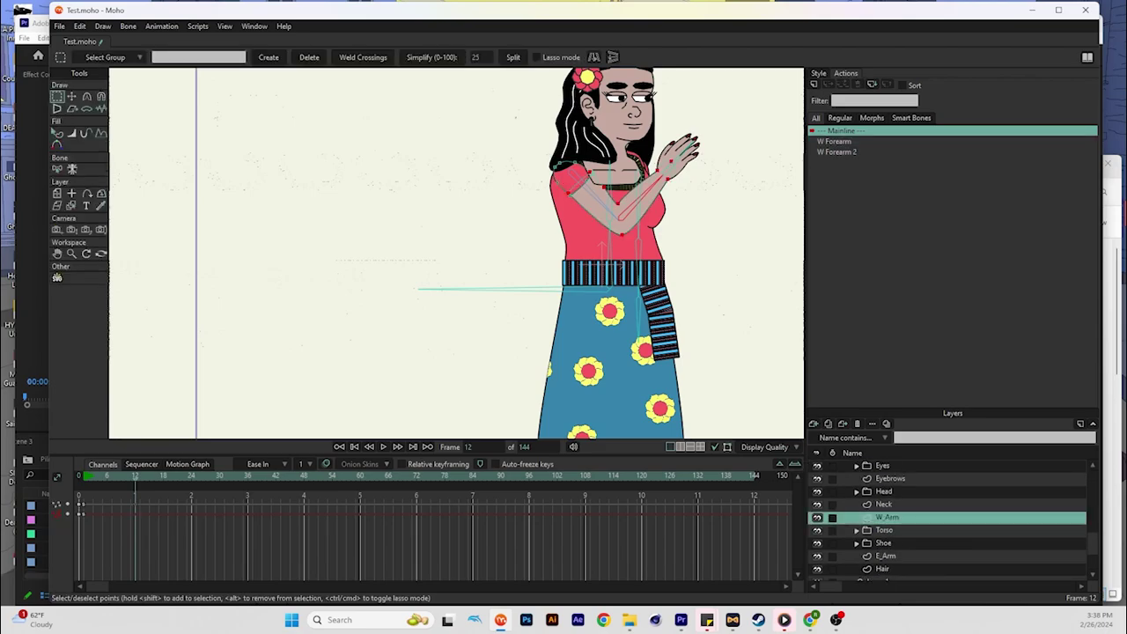
{"action": "scroll", "coordinate": [946, 467], "scroll_direction": "up", "scroll_amount": 3}
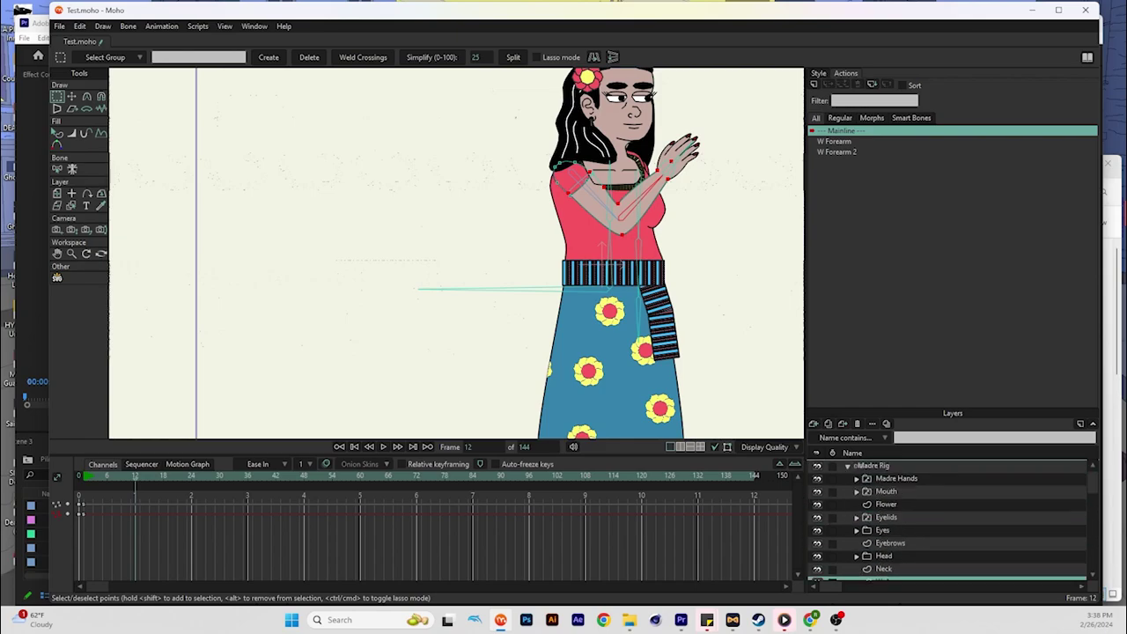
{"action": "scroll", "coordinate": [946, 480], "scroll_direction": "up", "scroll_amount": 1}
{"action": "left_click_drag", "start_coordinate": [887, 580], "coordinate": [887, 486]}
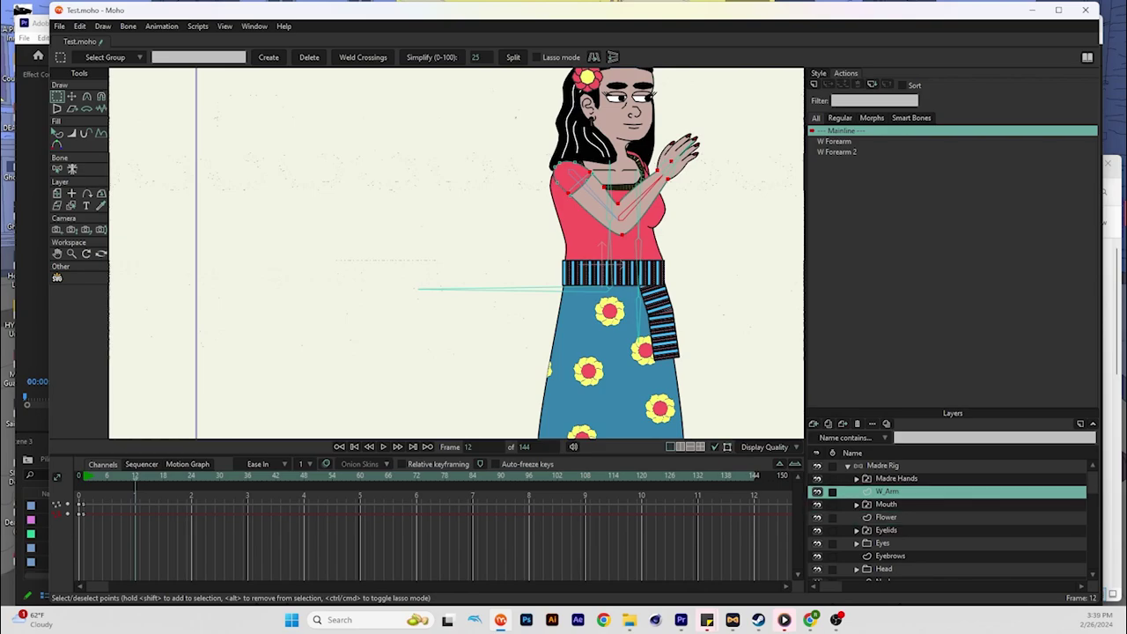
{"action": "left_click_drag", "start_coordinate": [134, 476], "coordinate": [102, 476]}
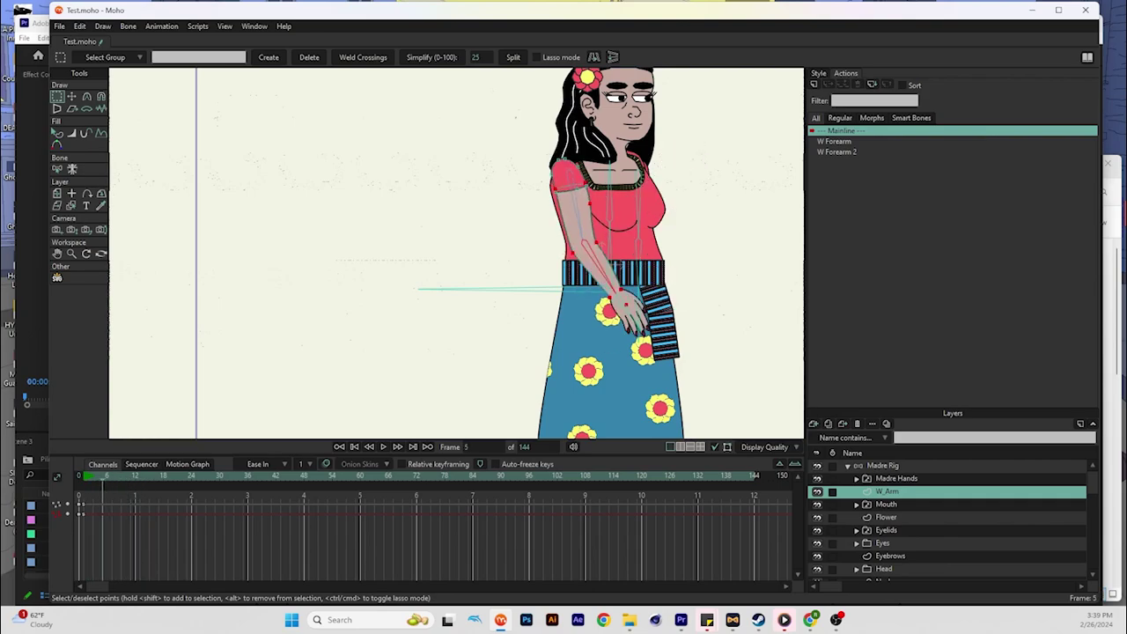